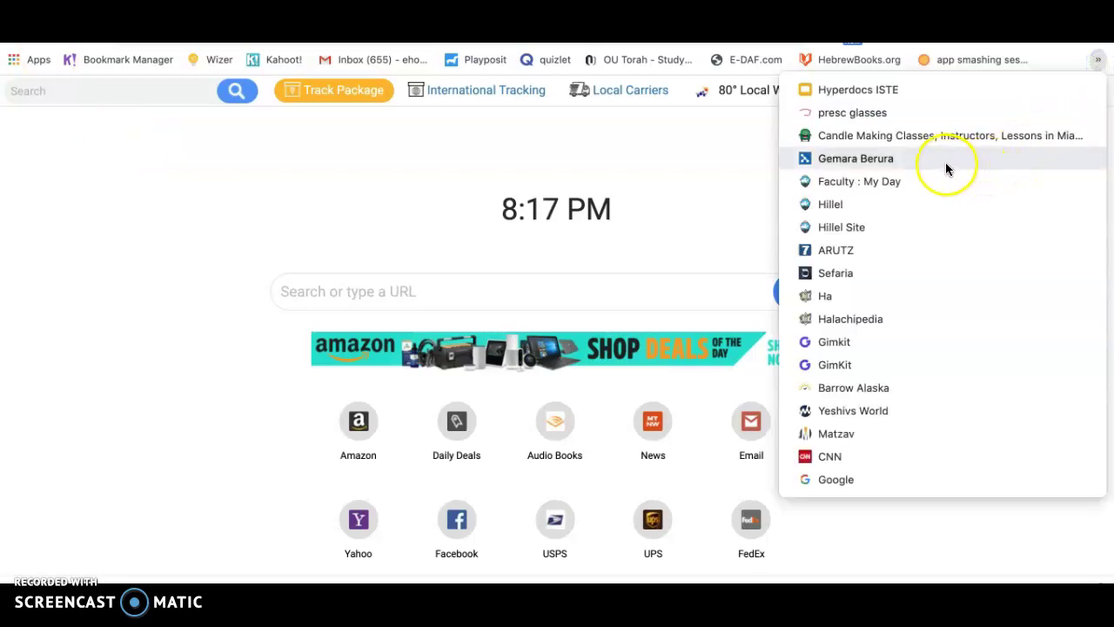
Step: Load the Gemara Berura site from the Chrome bookmarks overflow menu
{"action": "left_click", "coordinate": [935, 157]}
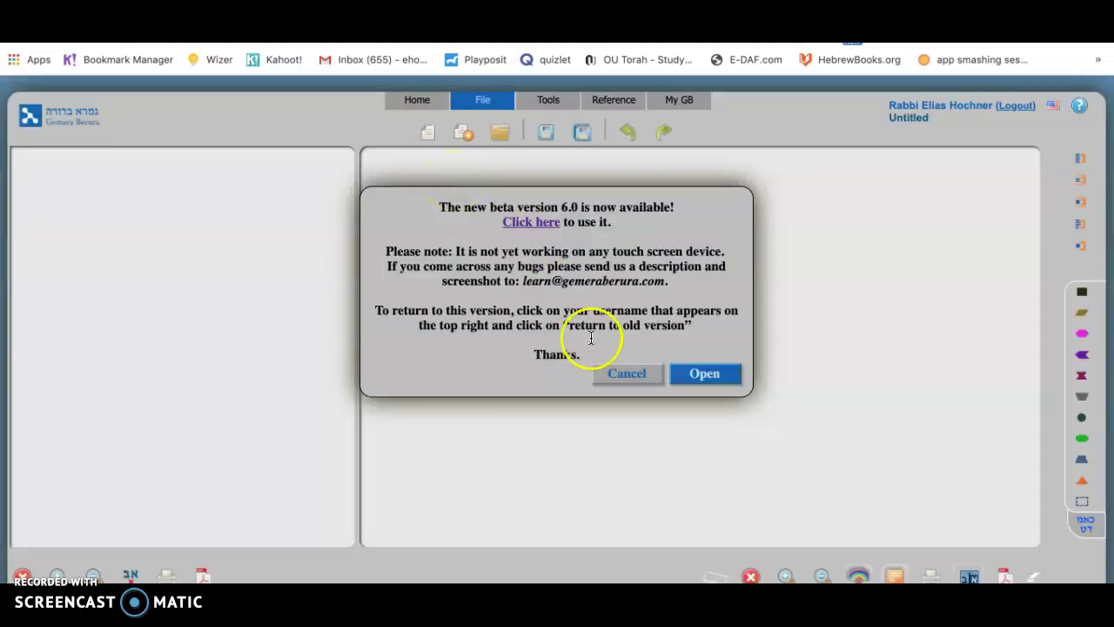
Step: Switch to beta version 6.0 and close the new-file dialog without choosing a text
{"action": "left_click", "coordinate": [709, 374]}
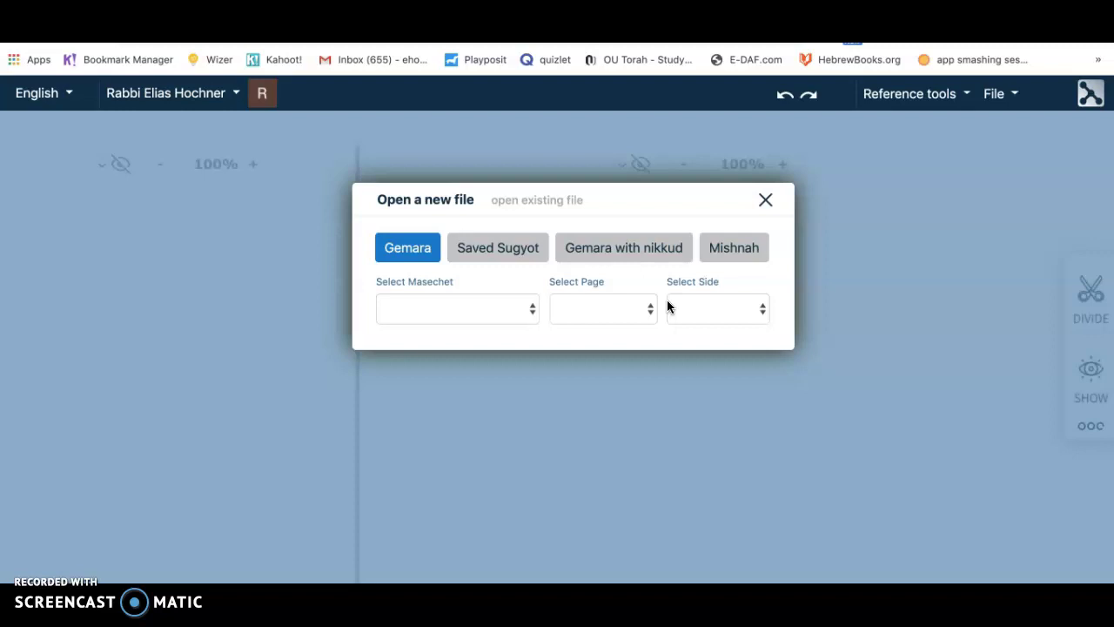
{"action": "left_click", "coordinate": [766, 199]}
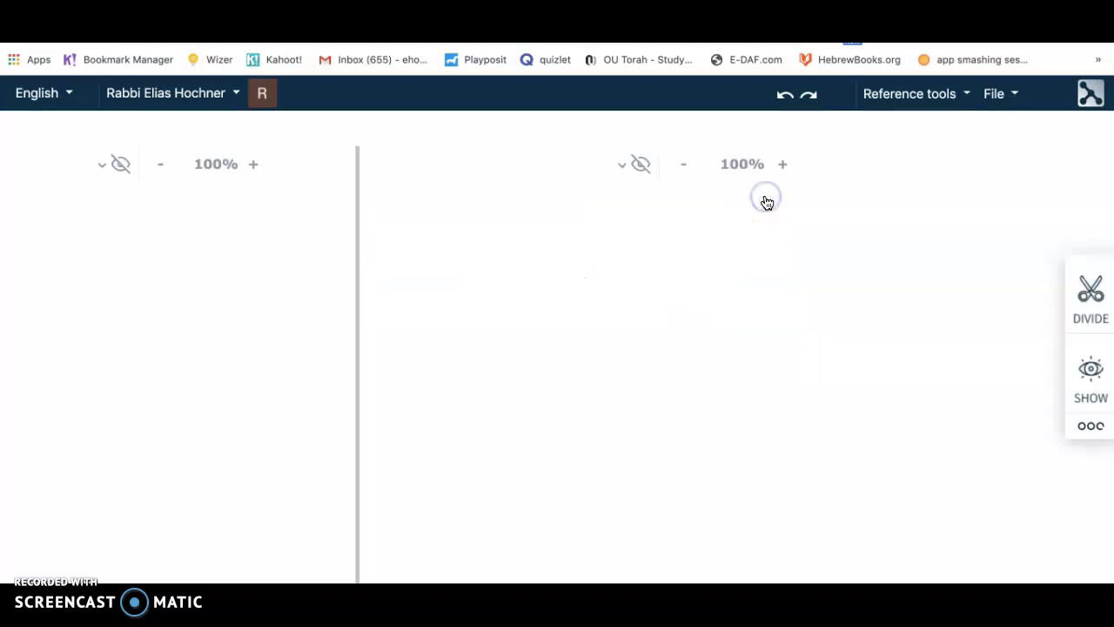
Step: Open the saved Rosh Hashana 1:2 plain file from the File menu
{"action": "left_click", "coordinate": [1011, 96]}
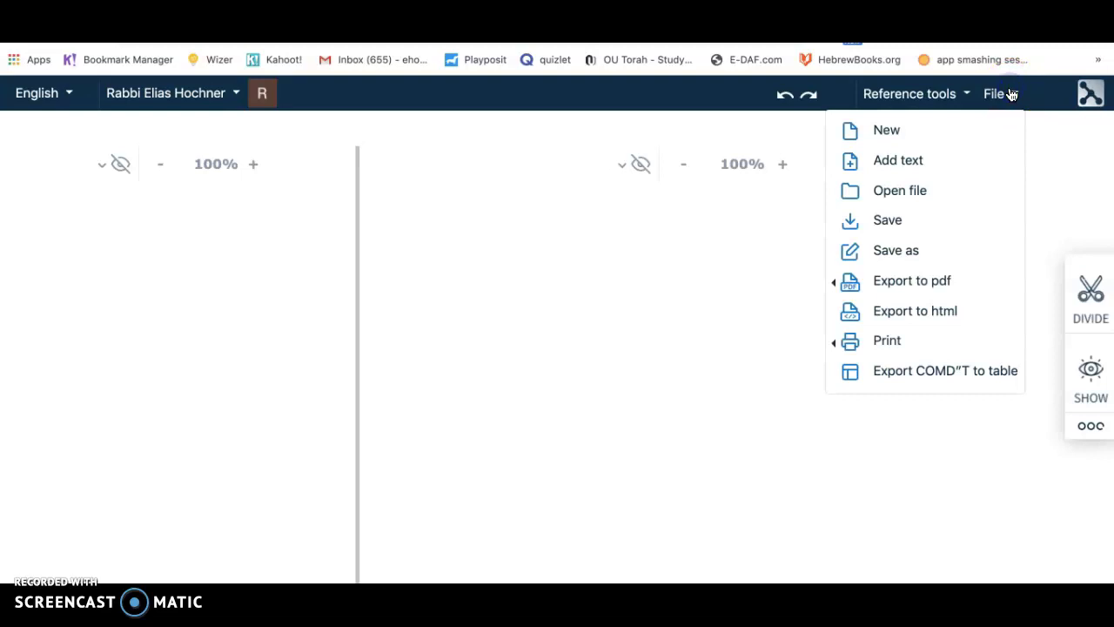
{"action": "left_click", "coordinate": [927, 189]}
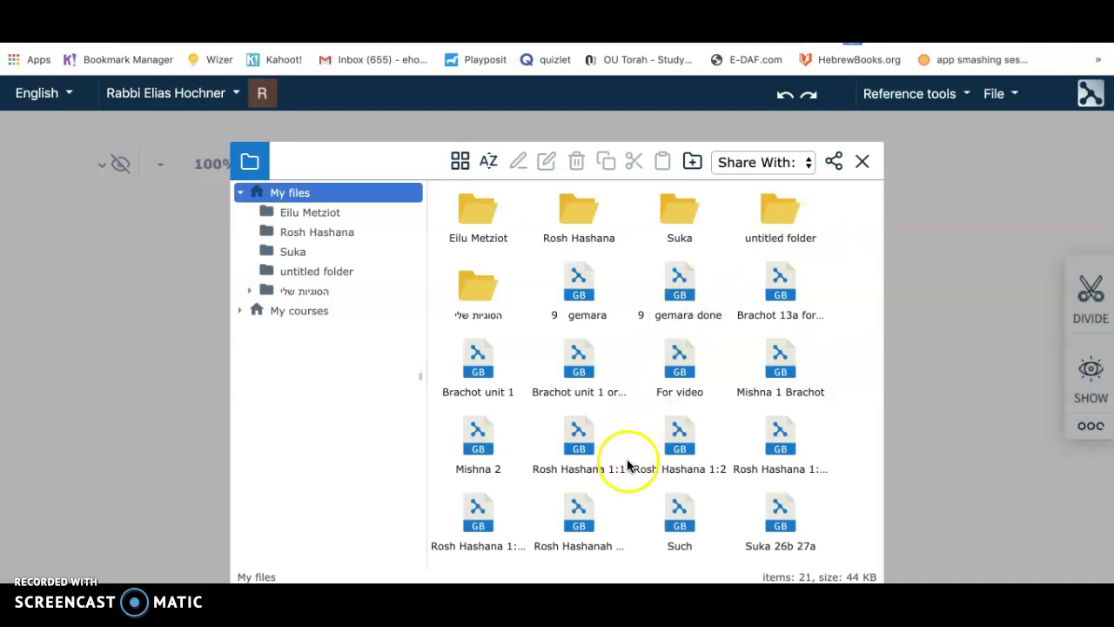
{"action": "double_click", "coordinate": [778, 440]}
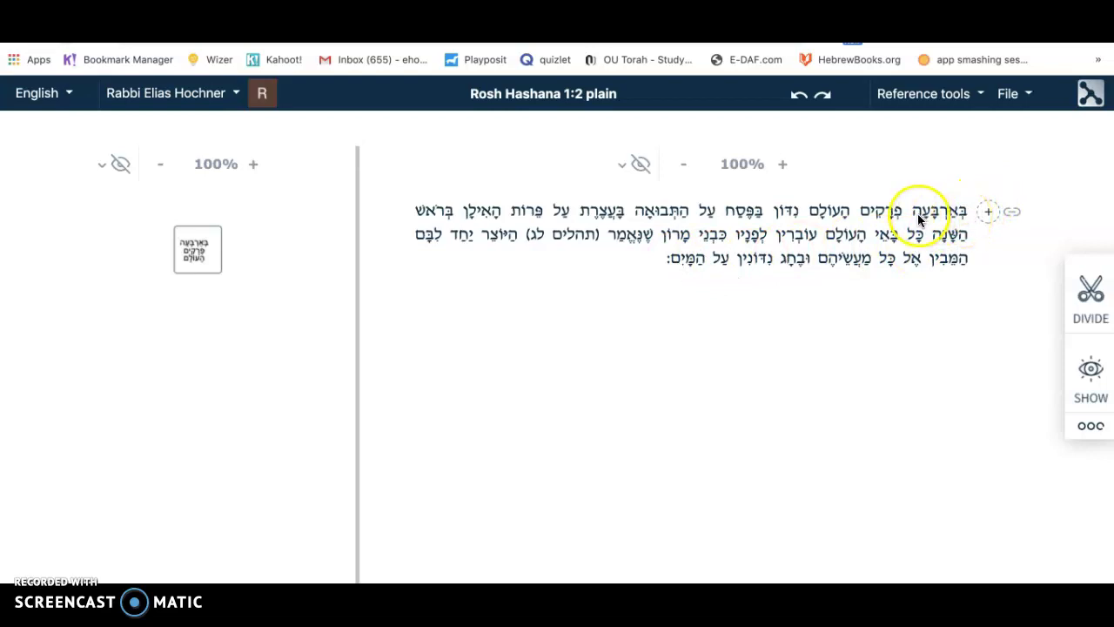
Step: Divide the mishnah after בארבעה פרקים העולם נדון, bringing up the Classify this unit dialog
{"action": "left_click", "coordinate": [770, 213]}
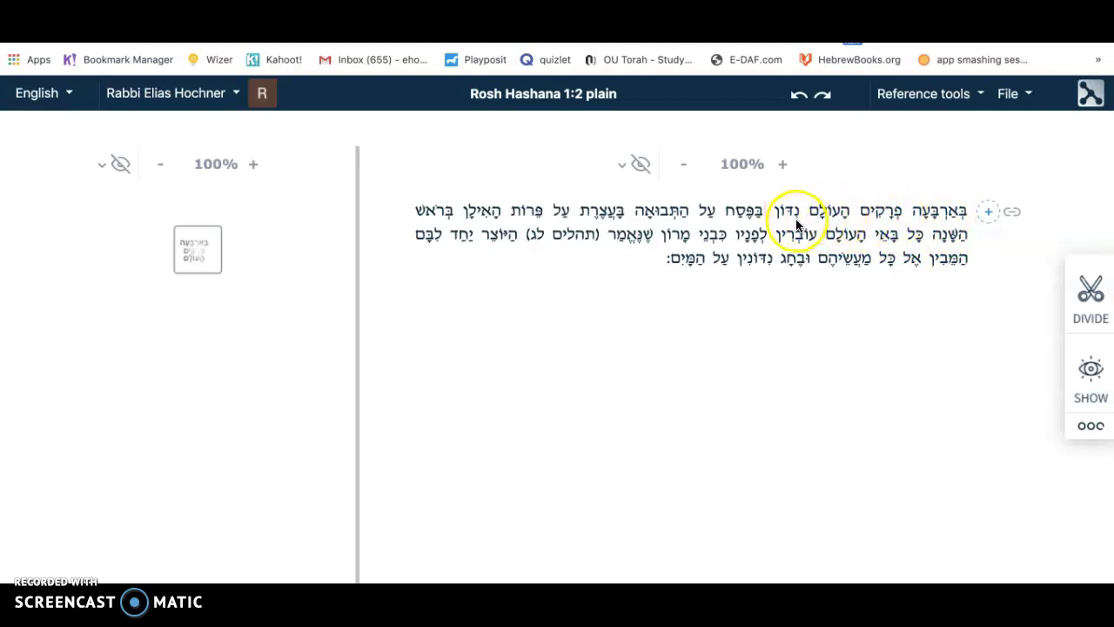
{"action": "left_click", "coordinate": [1085, 292]}
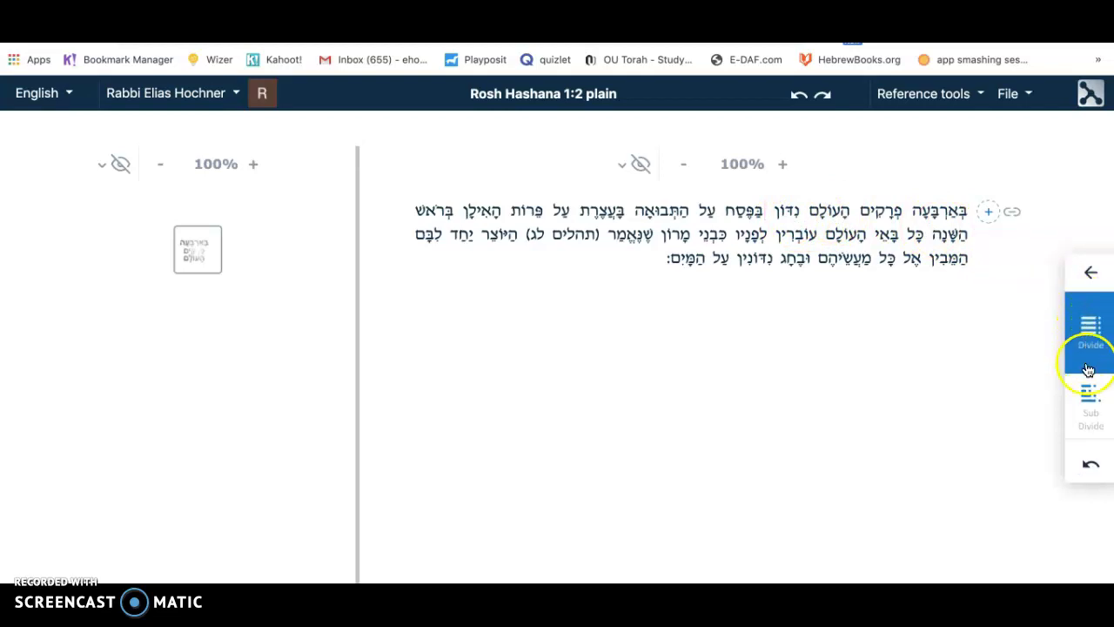
{"action": "left_click", "coordinate": [1089, 329]}
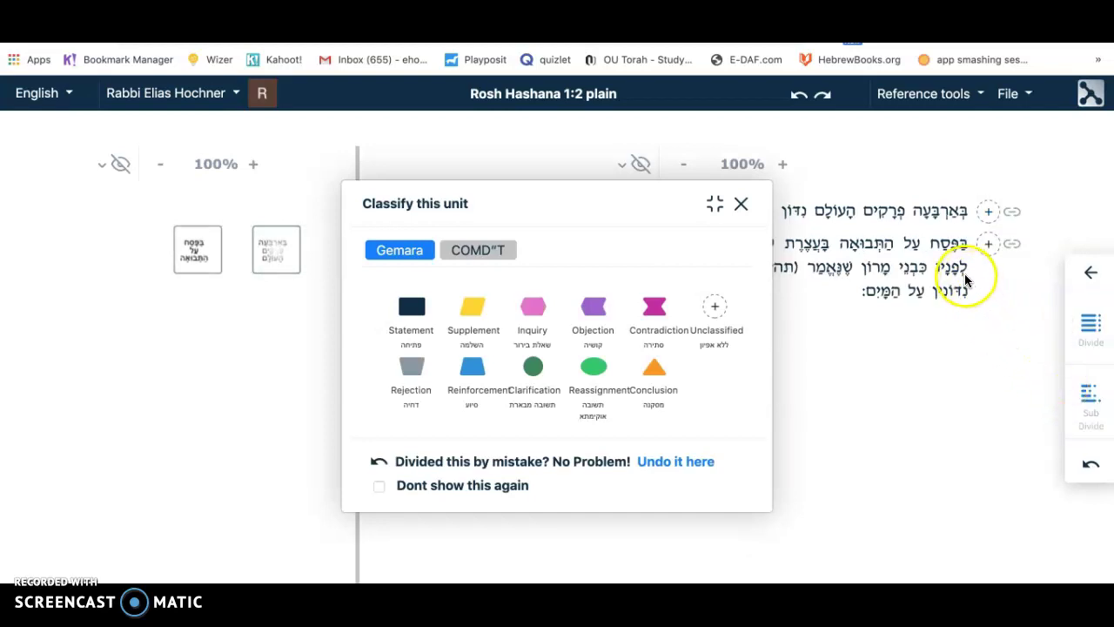
Step: Move the Classify this unit dialog onto the left panel, clear of the mishnah text
{"action": "left_click", "coordinate": [651, 203]}
{"action": "left_click_drag", "start_coordinate": [651, 203], "coordinate": [349, 197]}
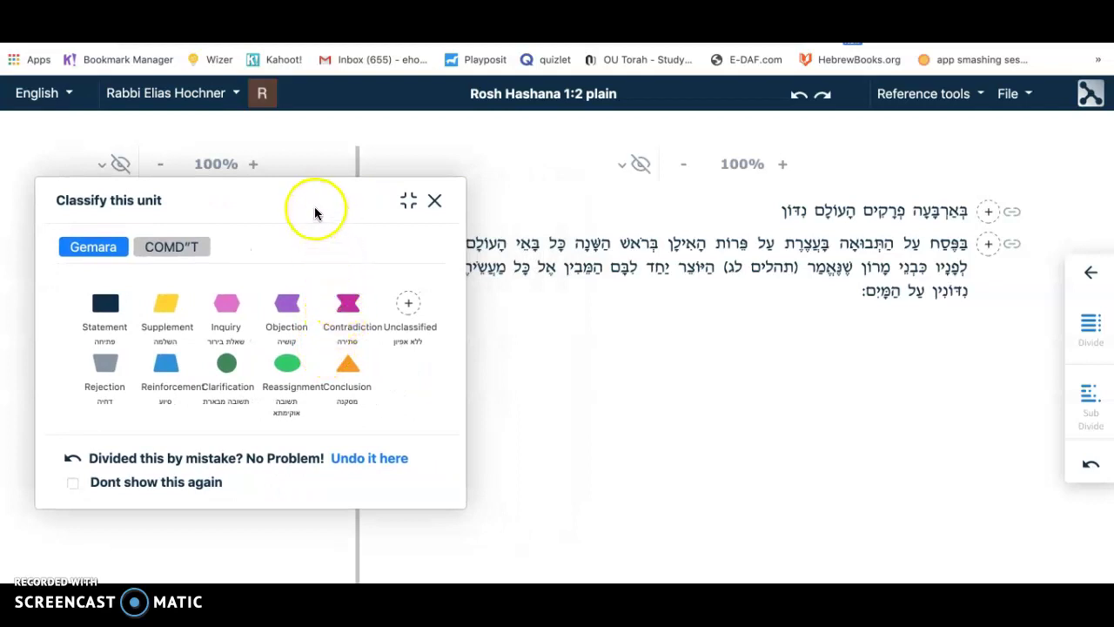
{"action": "left_click_drag", "start_coordinate": [319, 210], "coordinate": [293, 212]}
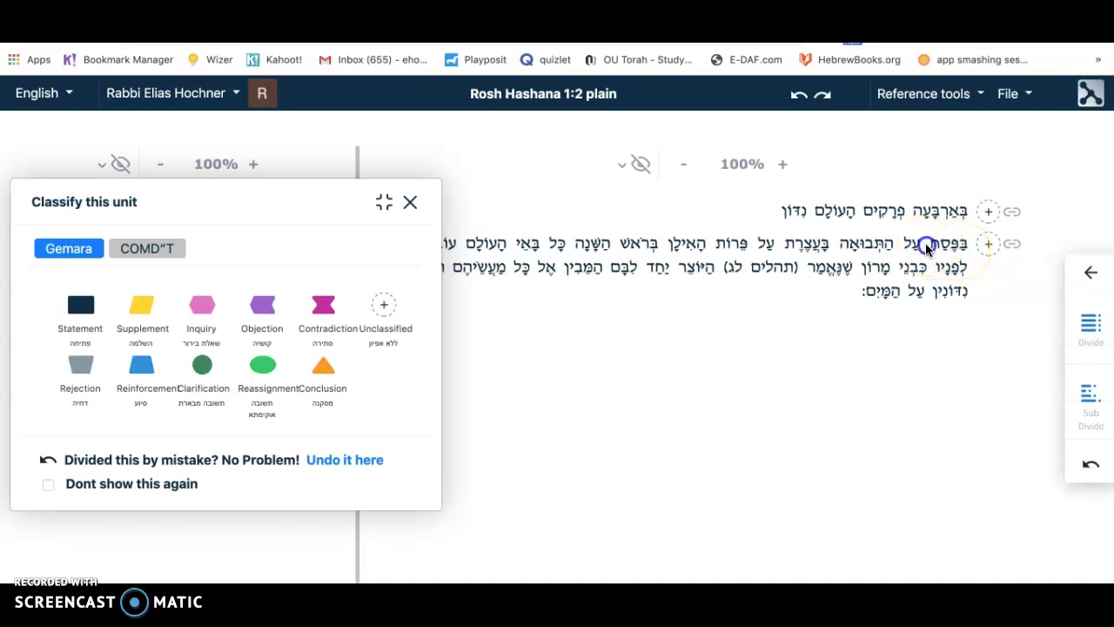
Step: Split off בפסח, על התבואה and בעצרת as separate units
{"action": "left_click", "coordinate": [1083, 327]}
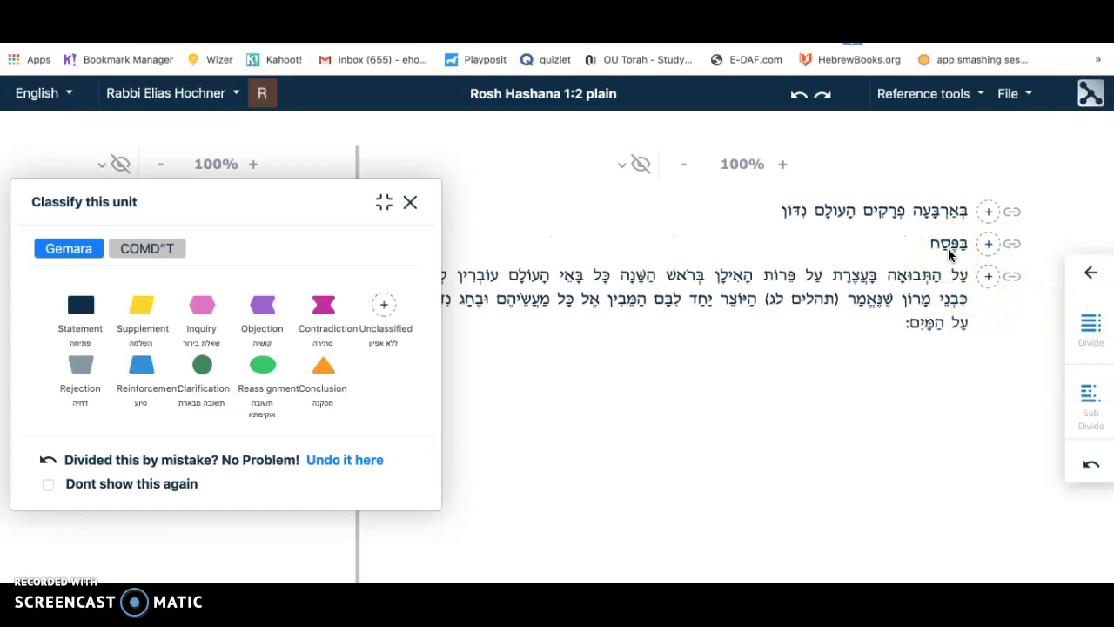
{"action": "left_click", "coordinate": [882, 275]}
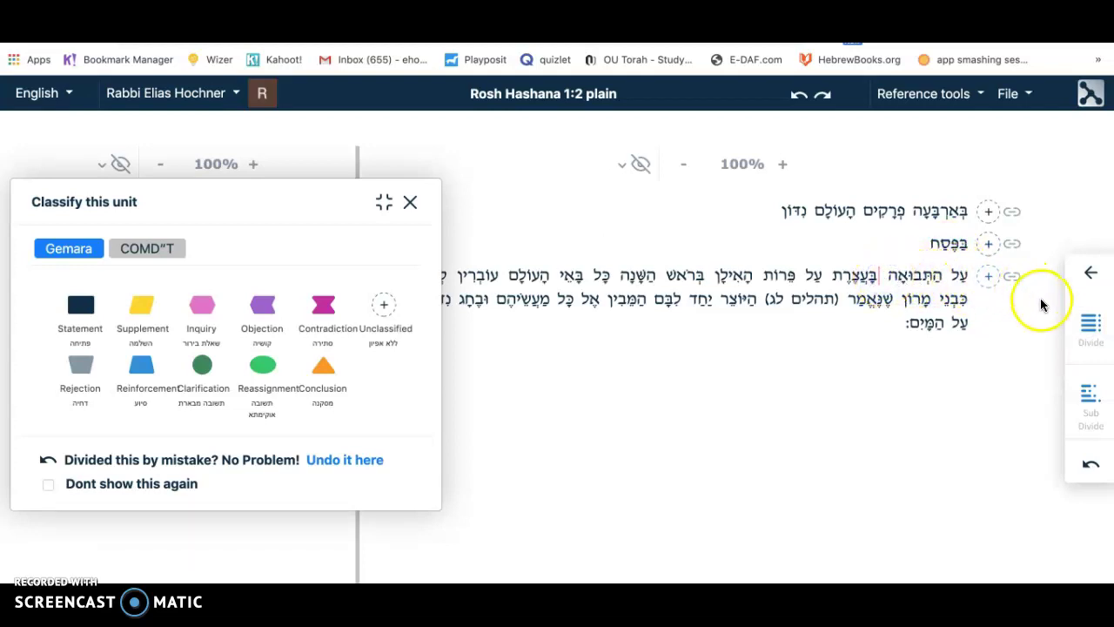
{"action": "left_click", "coordinate": [1090, 324]}
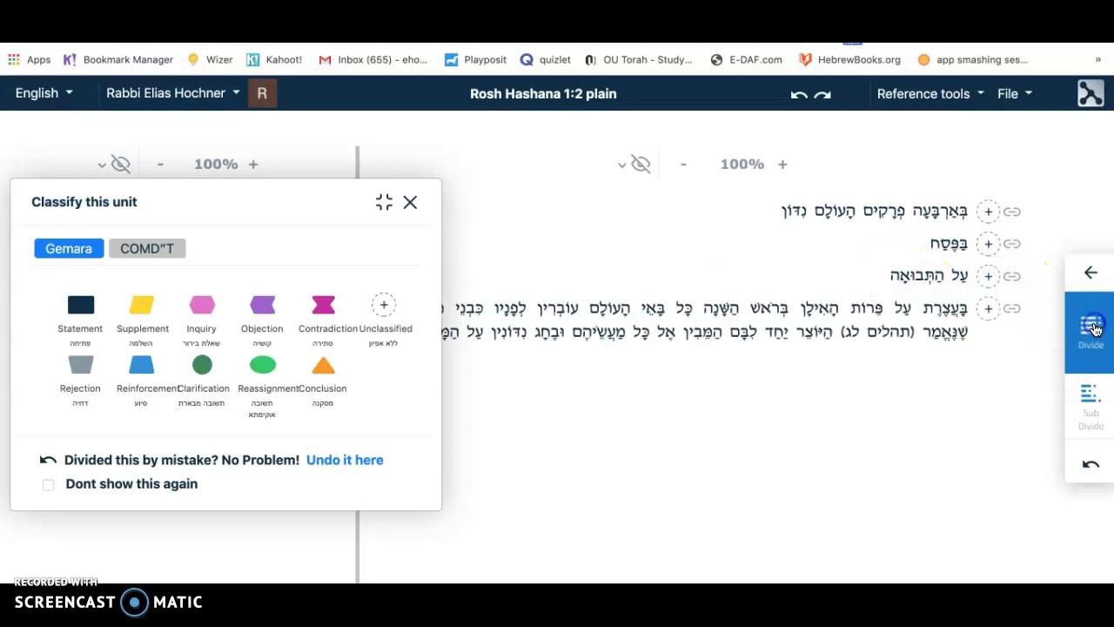
{"action": "left_click", "coordinate": [915, 305]}
{"action": "left_click", "coordinate": [1088, 330]}
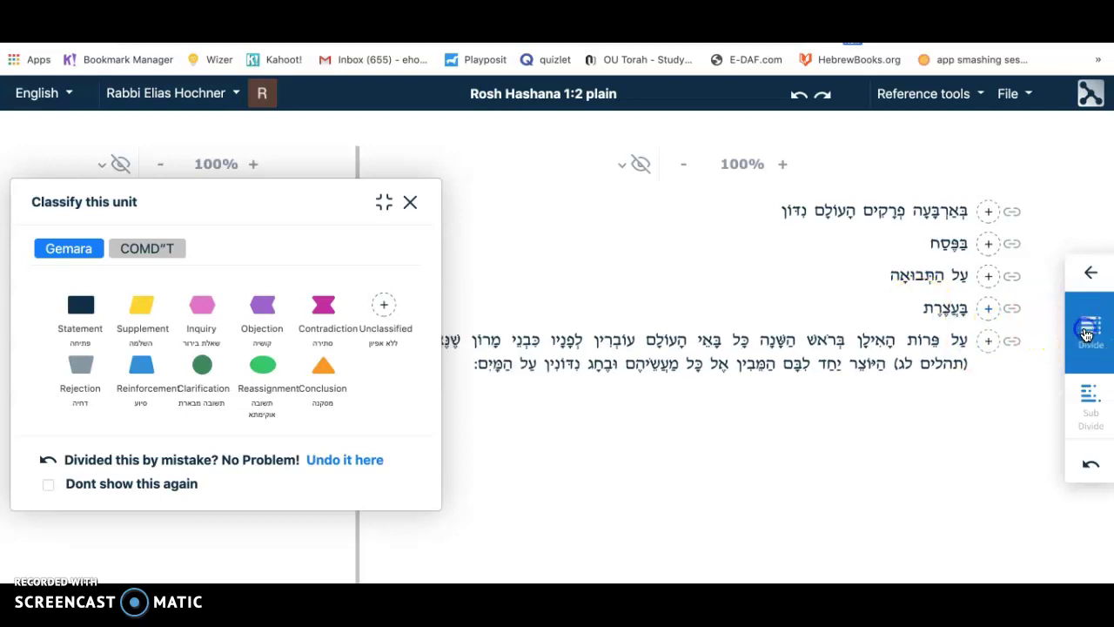
Step: Split על פרות האילן into its own unit, ending just before בראש השנה
{"action": "left_click", "coordinate": [961, 348]}
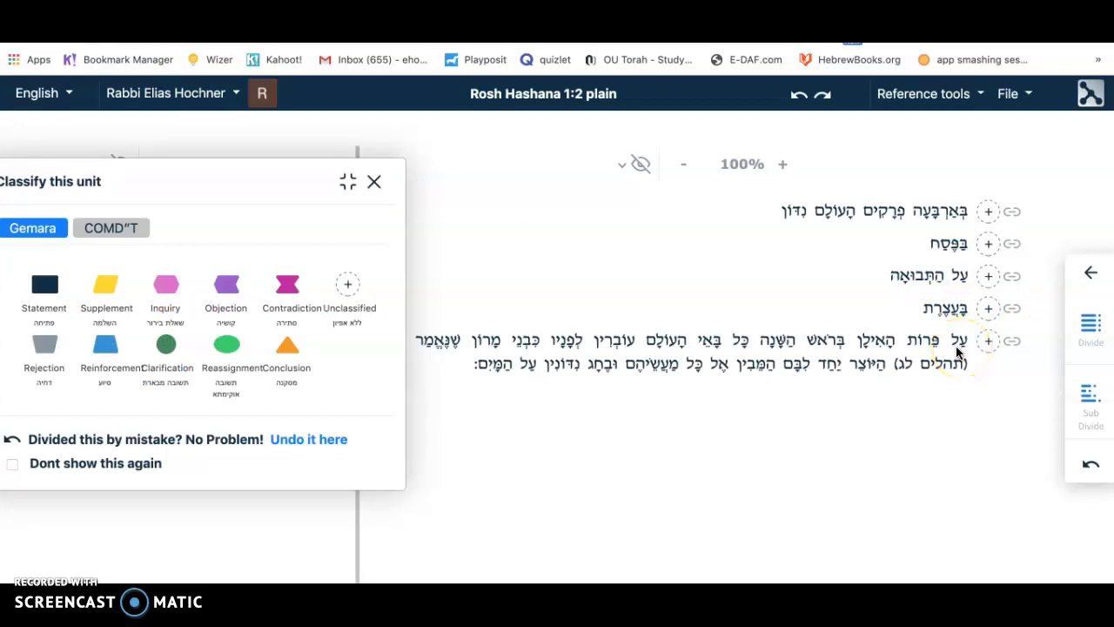
{"action": "left_click", "coordinate": [881, 348]}
{"action": "left_click", "coordinate": [845, 346]}
{"action": "left_click", "coordinate": [811, 344]}
{"action": "left_click", "coordinate": [922, 319]}
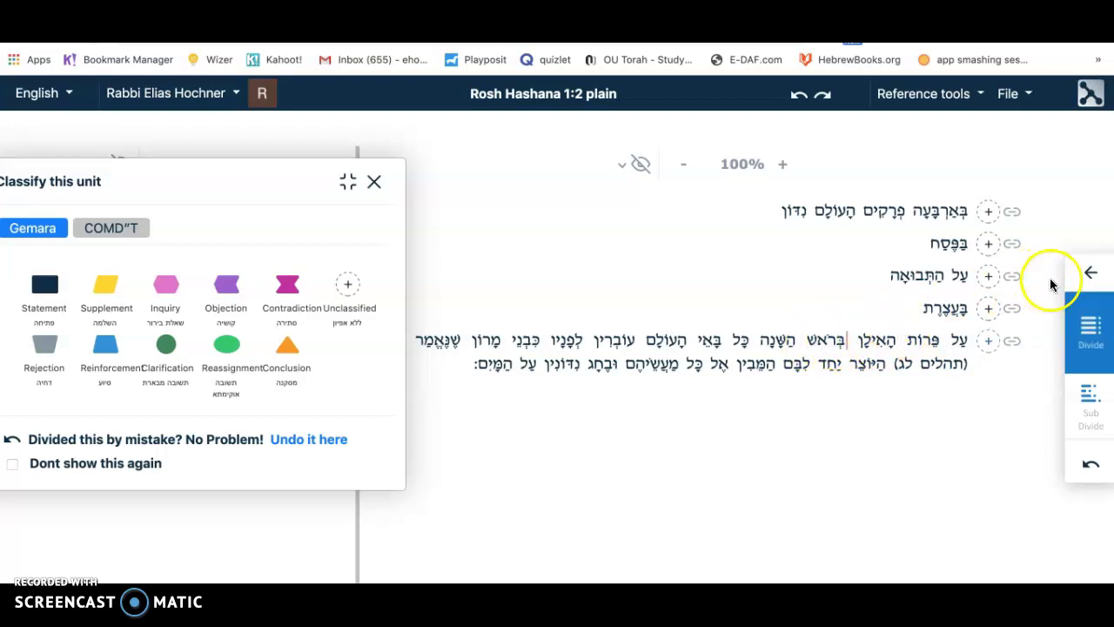
{"action": "left_click", "coordinate": [1083, 322]}
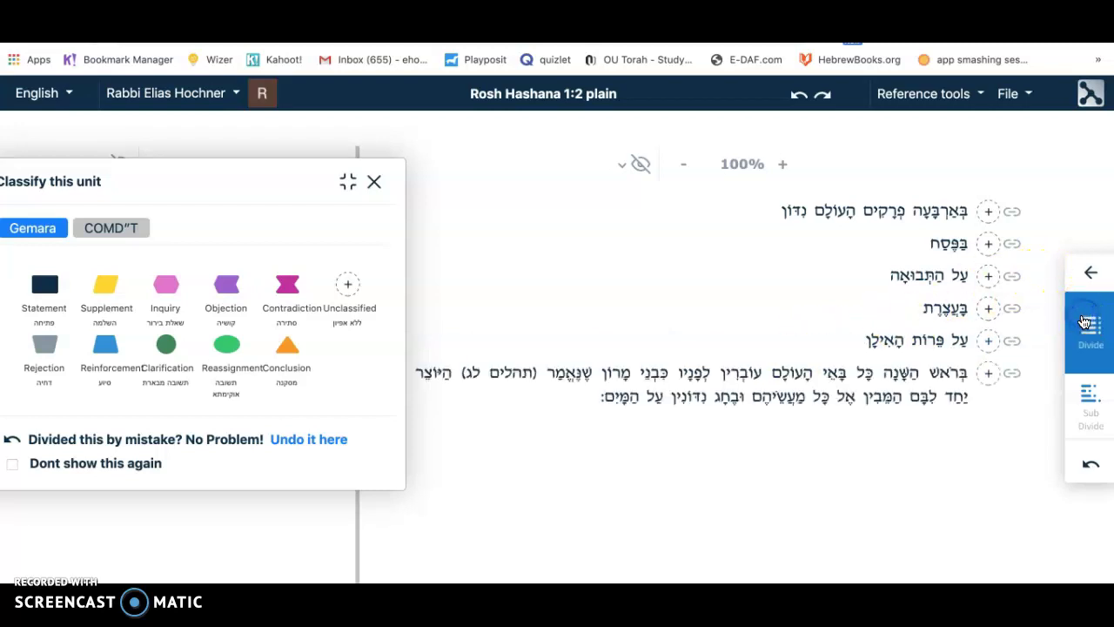
Step: Split off בראש השנה and separate the שנאמר verse from the כל באי העולם line
{"action": "left_click", "coordinate": [876, 374]}
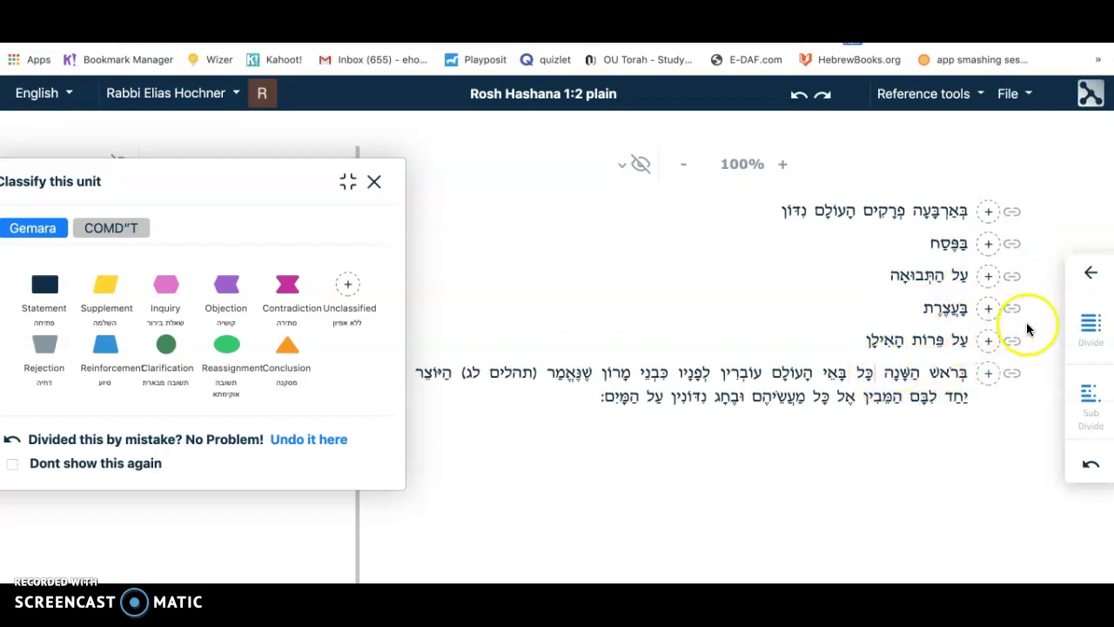
{"action": "left_click", "coordinate": [1088, 324]}
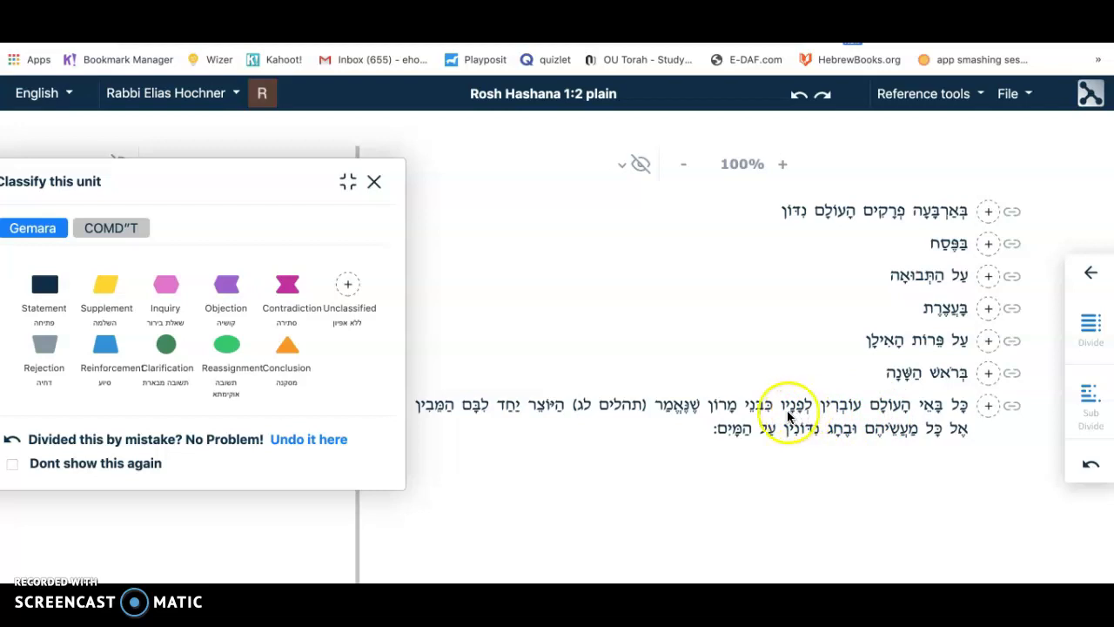
{"action": "left_click", "coordinate": [701, 405]}
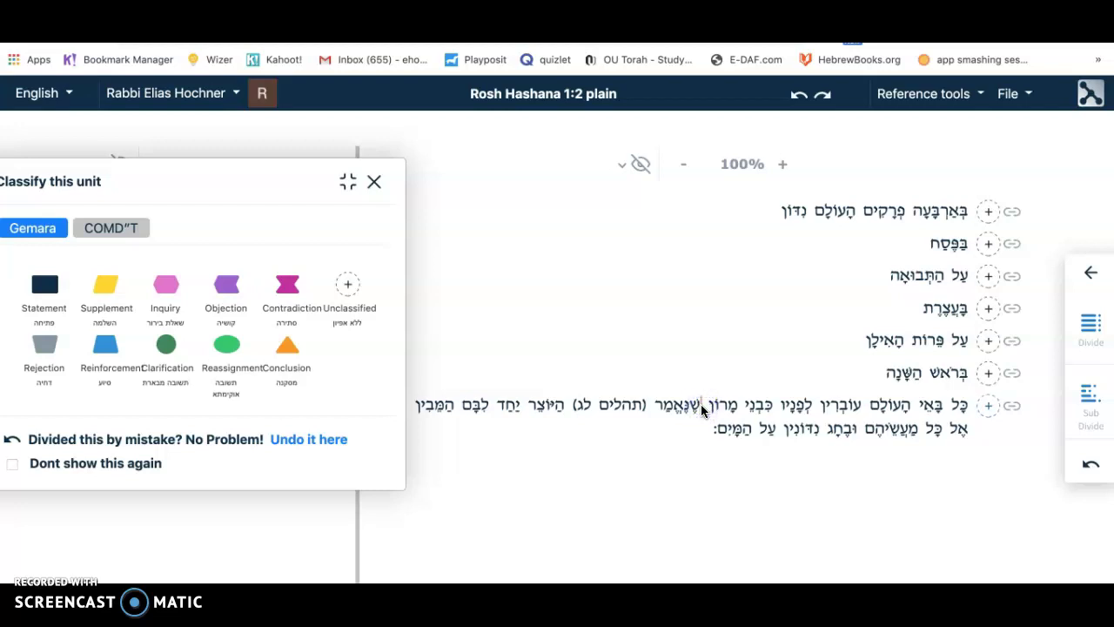
{"action": "left_click", "coordinate": [739, 402]}
{"action": "left_click", "coordinate": [927, 318]}
{"action": "left_click", "coordinate": [1000, 286]}
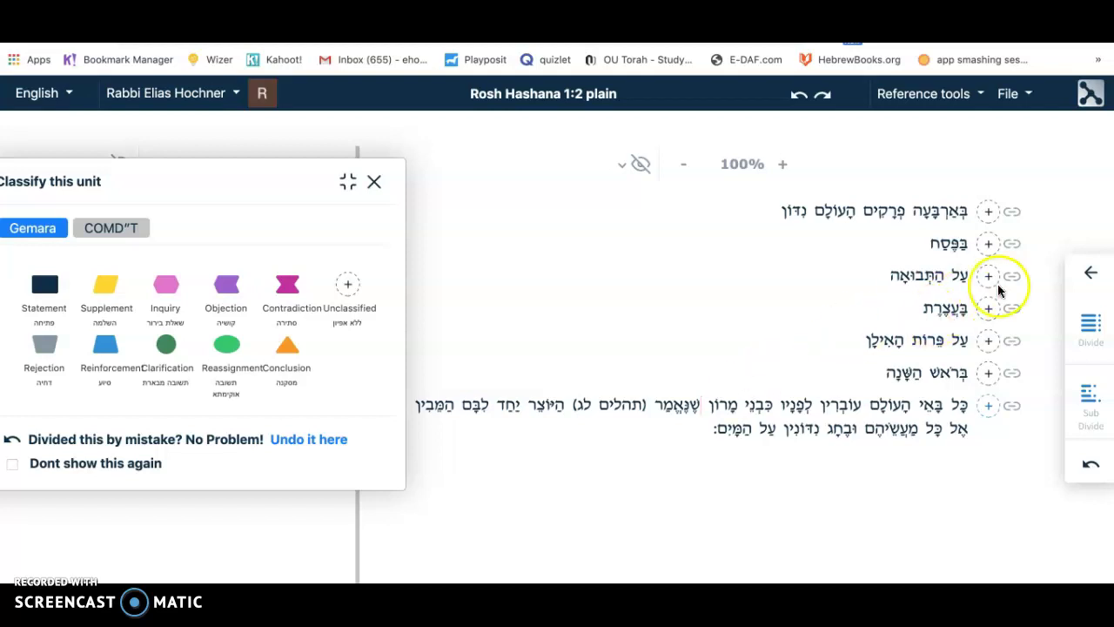
{"action": "left_click", "coordinate": [1083, 324]}
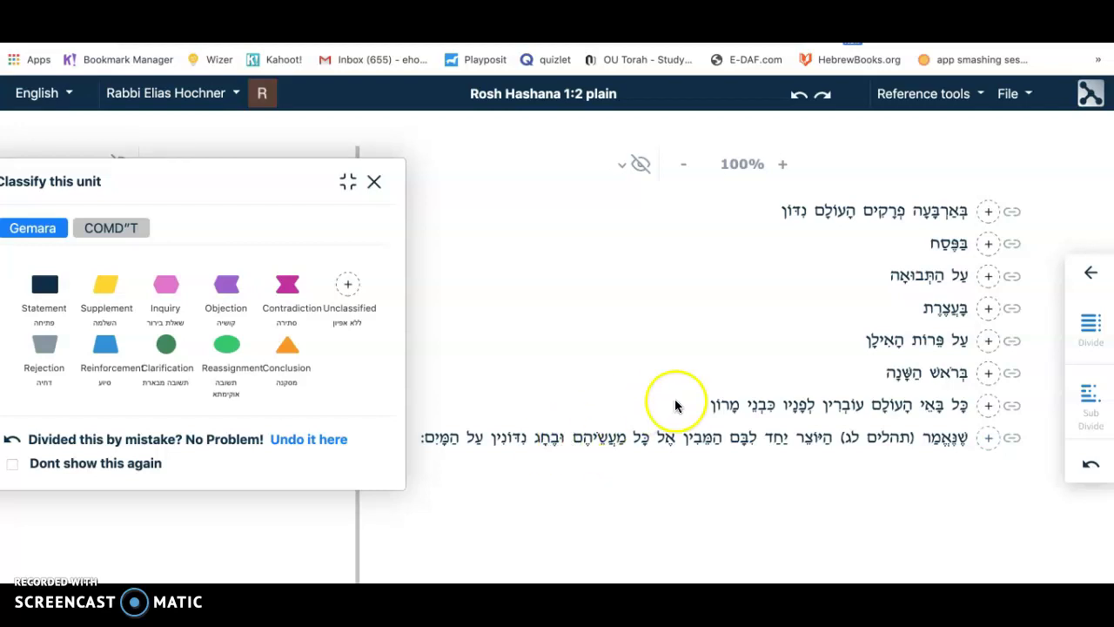
Step: Split off ובחג and נדונין על המים, bringing the mishnah to ten units
{"action": "left_click", "coordinate": [1091, 326]}
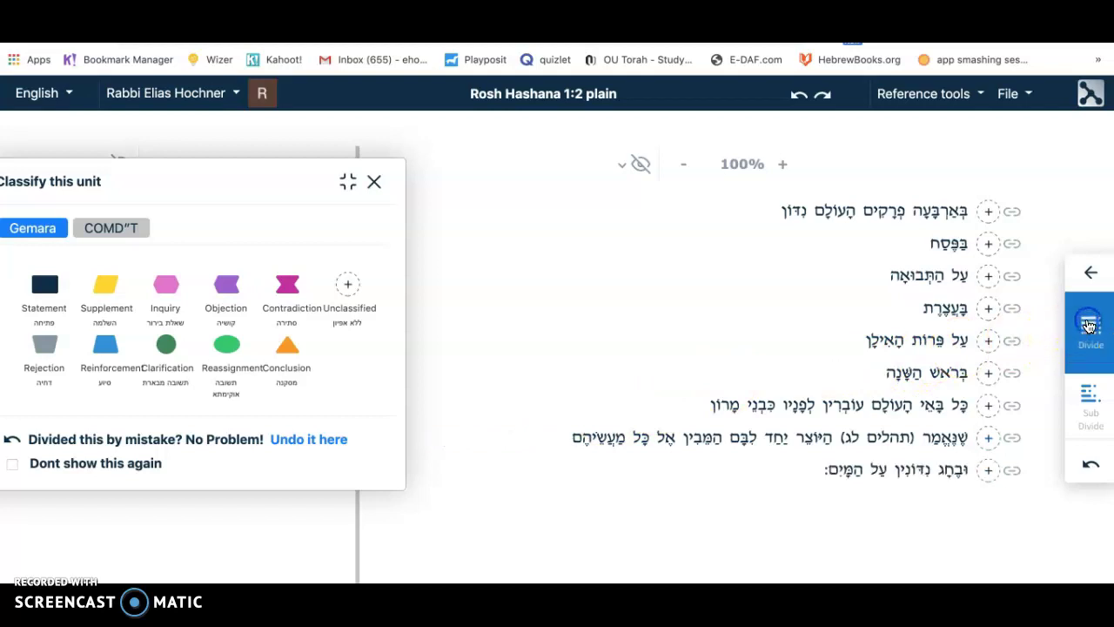
{"action": "left_click", "coordinate": [933, 472]}
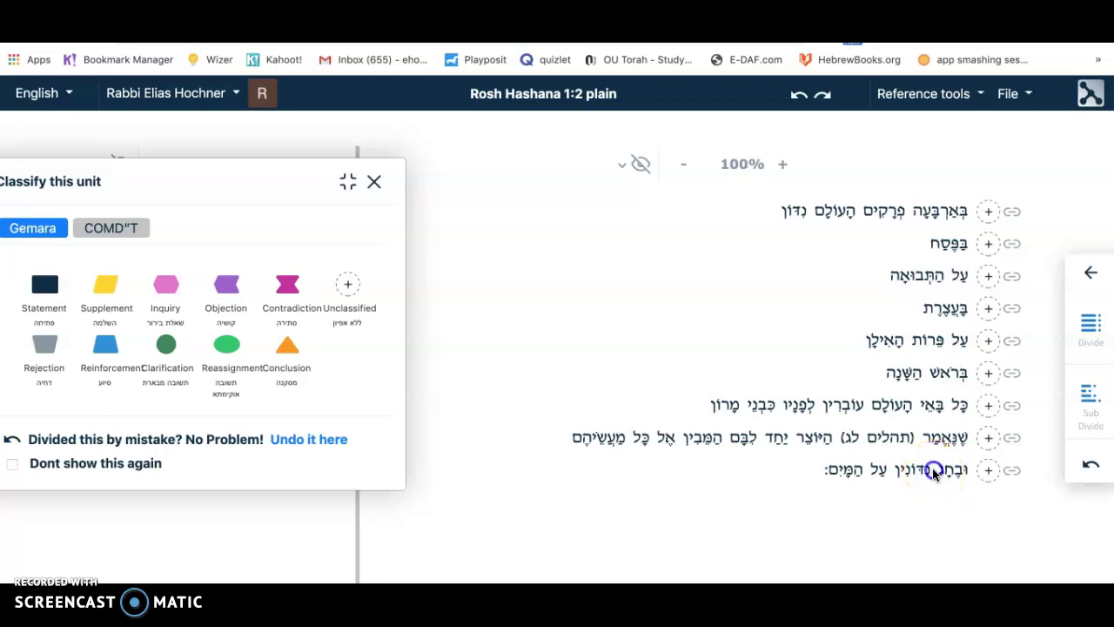
{"action": "left_click", "coordinate": [1090, 327]}
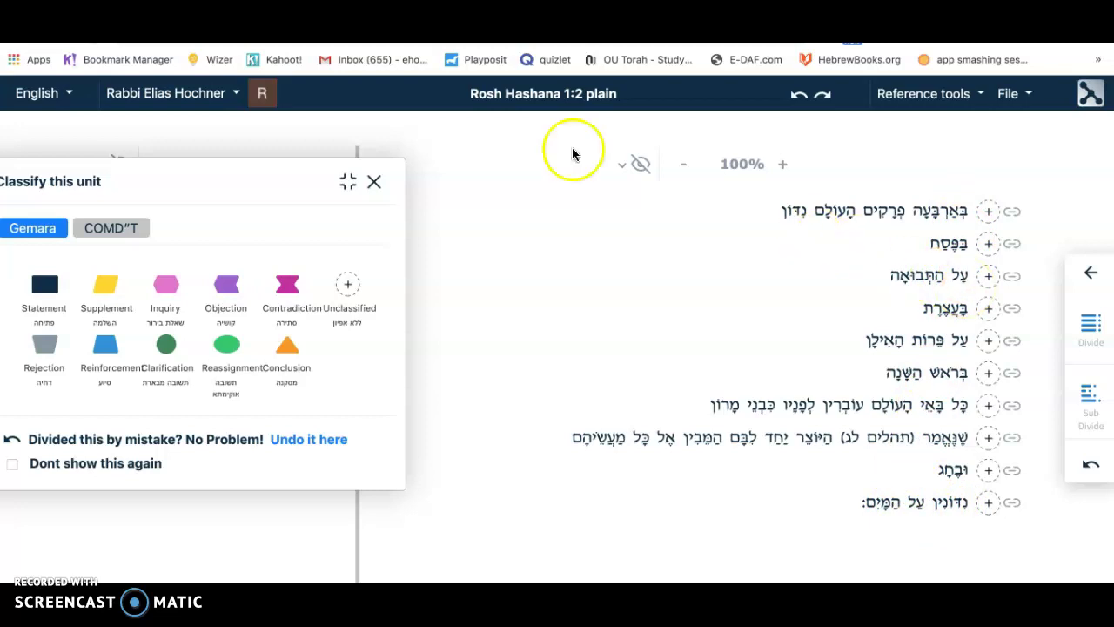
Step: Show the COMD"T categories in the Classify dialog and separate the joined words into על התבואה
{"action": "left_click", "coordinate": [891, 247]}
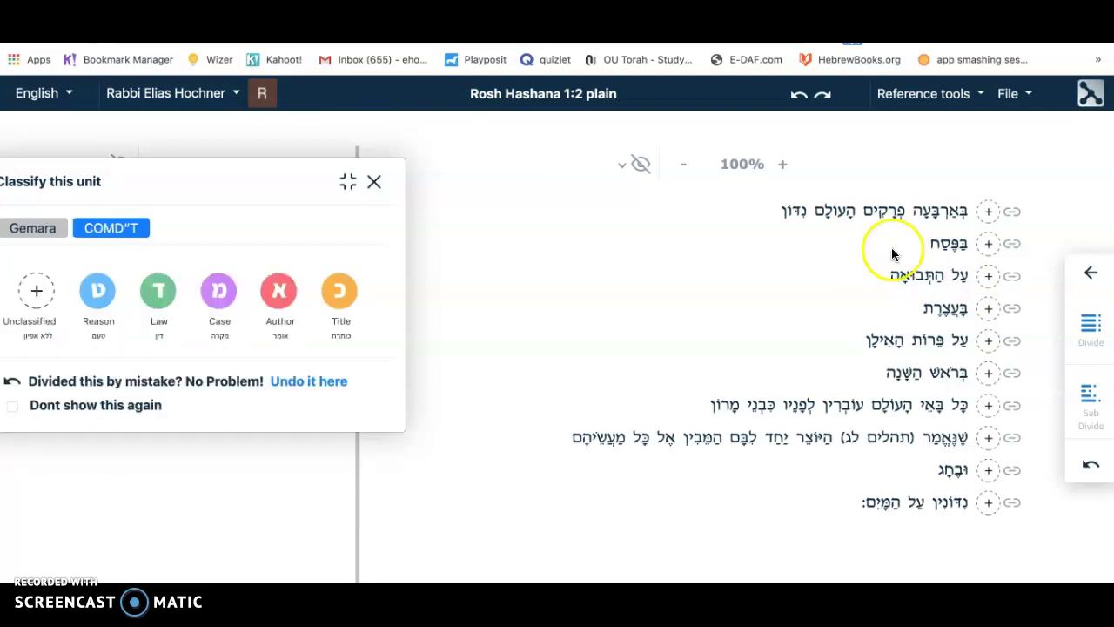
{"action": "left_click", "coordinate": [940, 240]}
{"action": "left_click", "coordinate": [942, 254]}
{"action": "left_click", "coordinate": [946, 286]}
{"action": "left_click", "coordinate": [986, 214]}
Step: Classify the opening line as Title and the בפסח unit as Case
{"action": "left_click", "coordinate": [990, 209]}
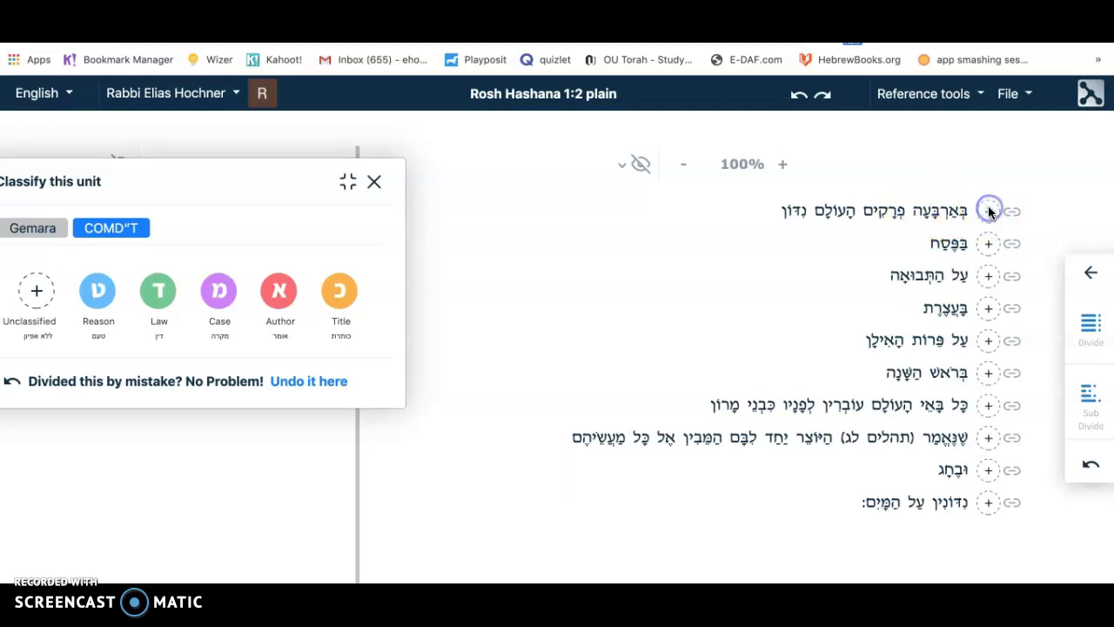
{"action": "left_click", "coordinate": [336, 295]}
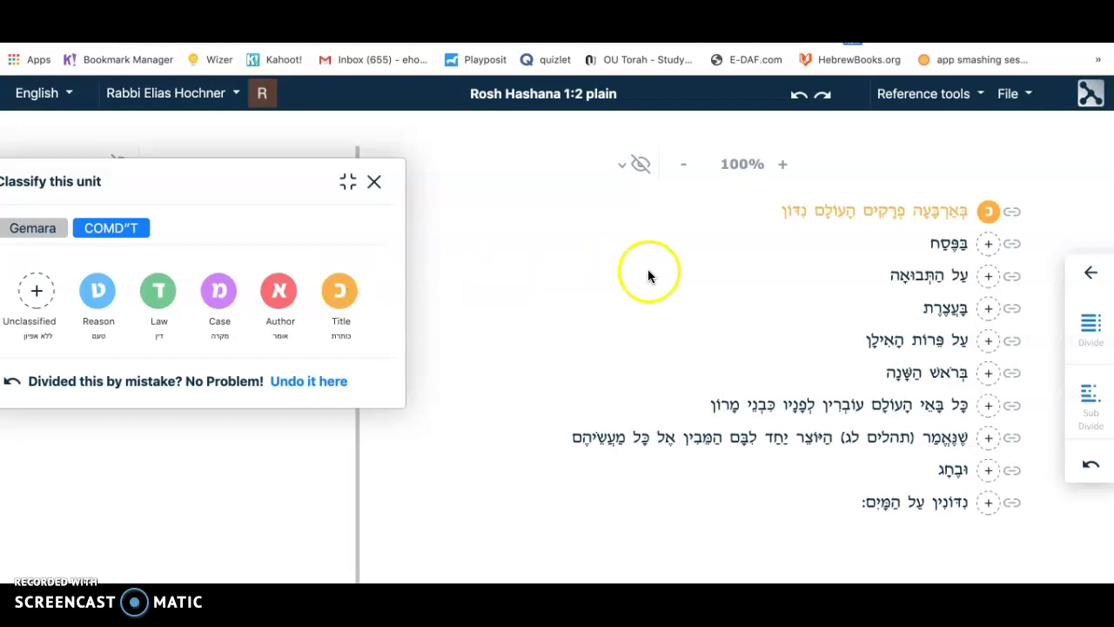
{"action": "left_click", "coordinate": [987, 247]}
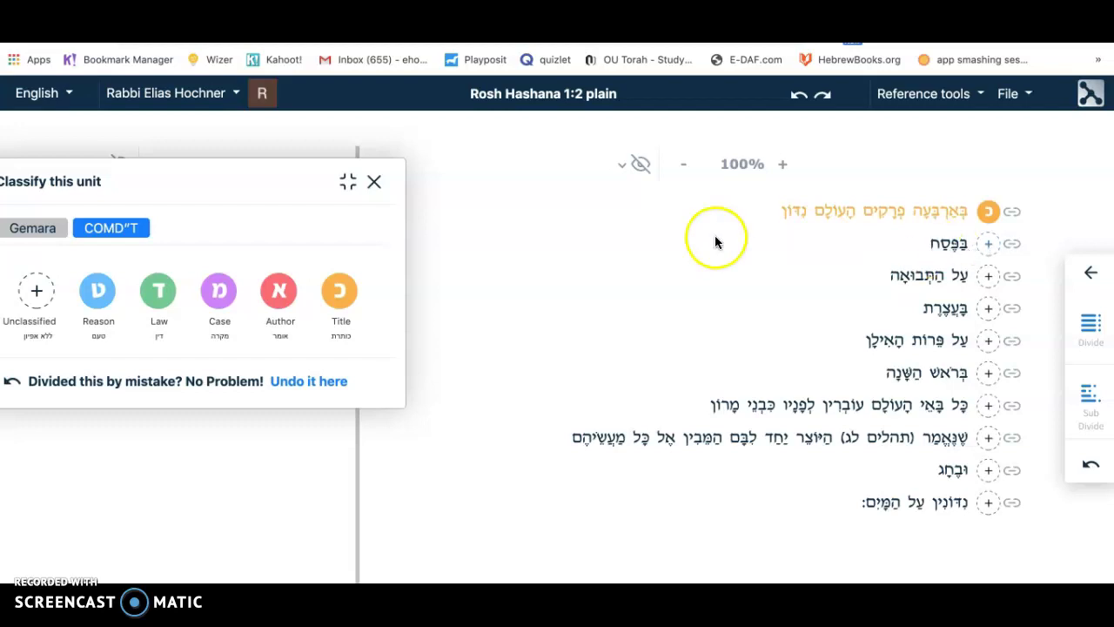
{"action": "left_click", "coordinate": [219, 320]}
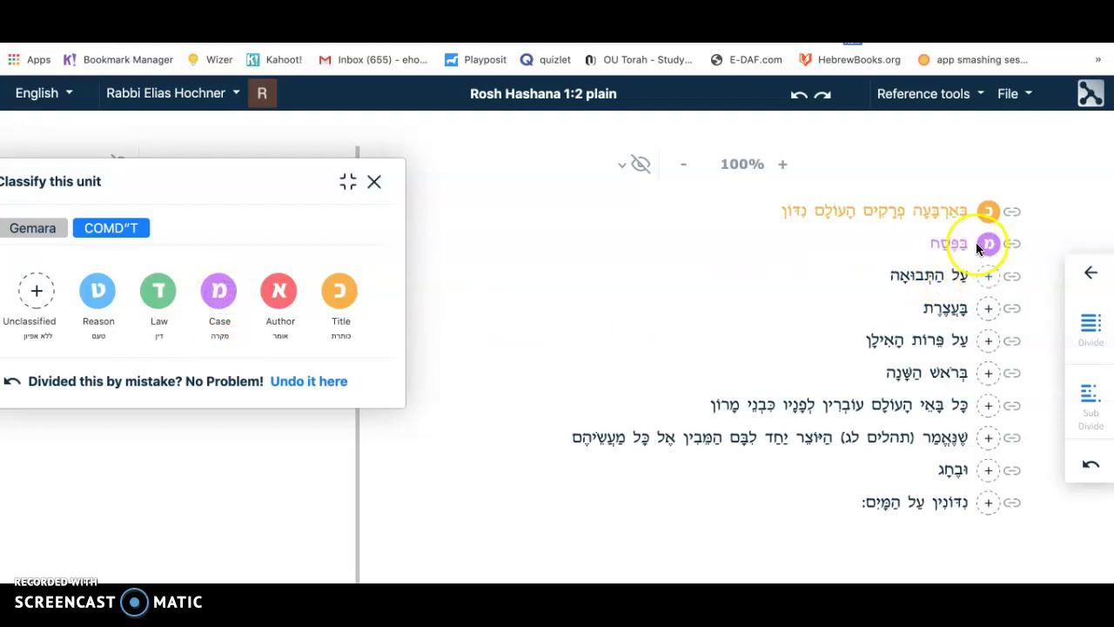
Step: Classify the next four units as Law, Case (בעצרת), Law, and Case (בראש השנה)
{"action": "left_click", "coordinate": [987, 277]}
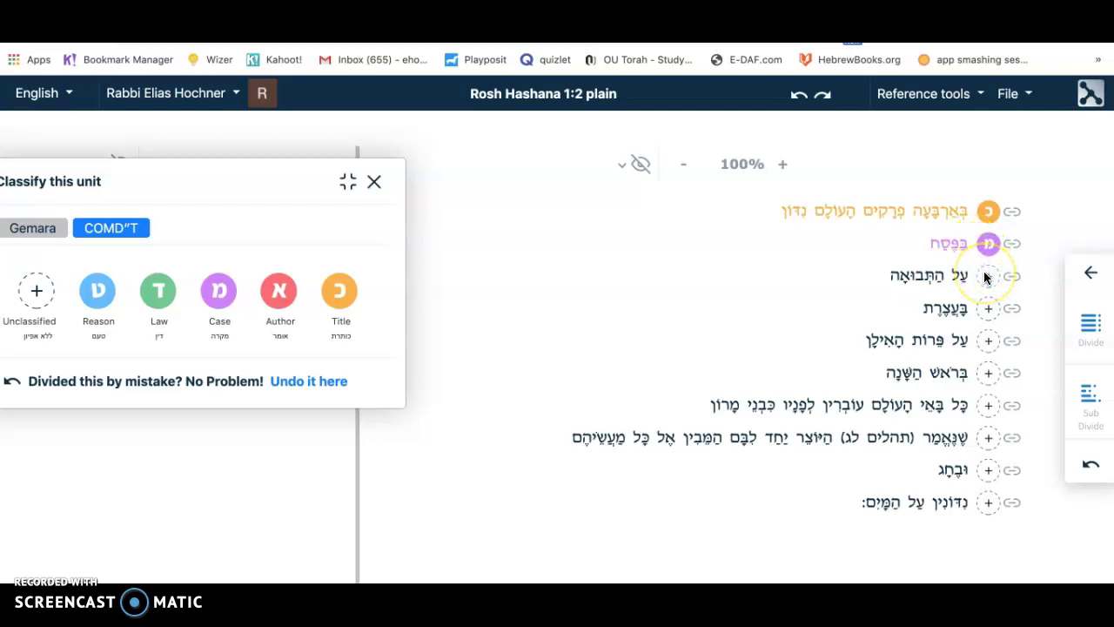
{"action": "left_click", "coordinate": [982, 276]}
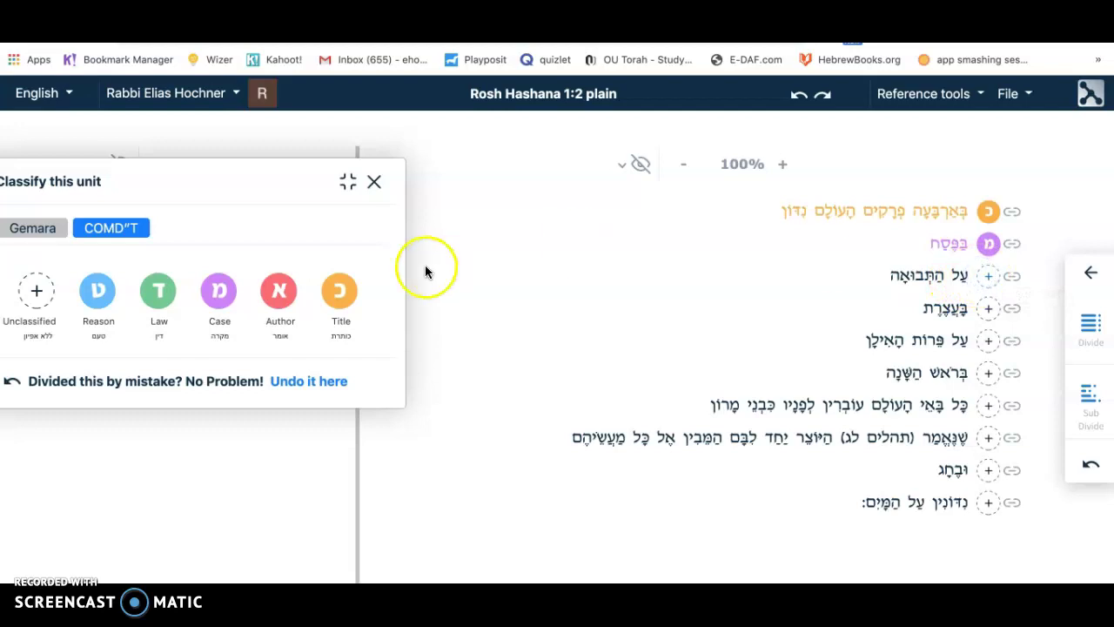
{"action": "left_click", "coordinate": [160, 292]}
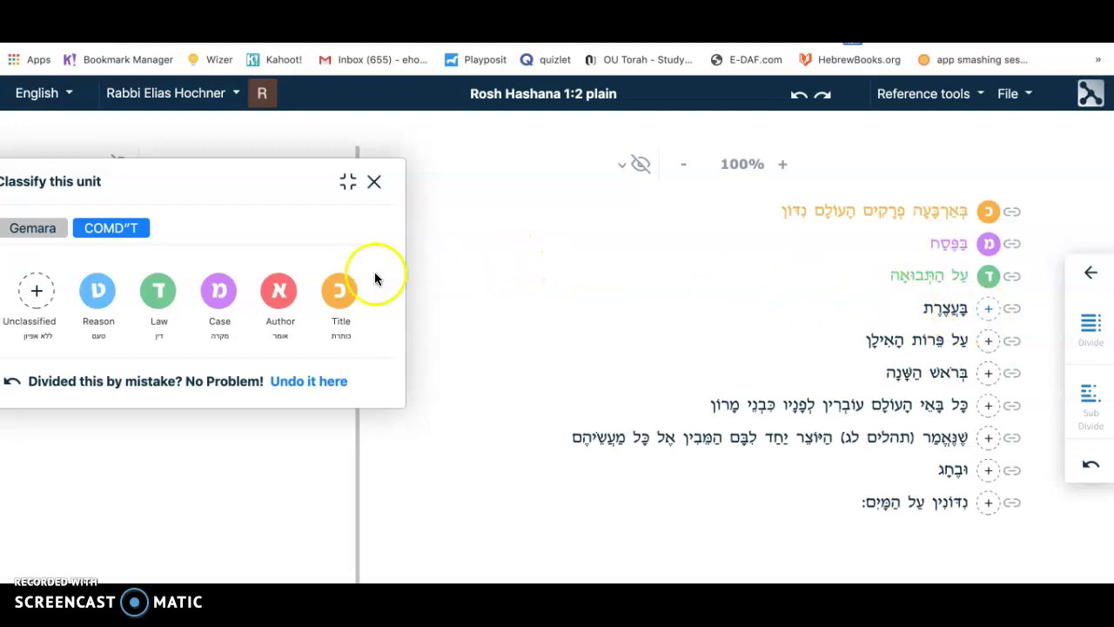
{"action": "left_click", "coordinate": [219, 293]}
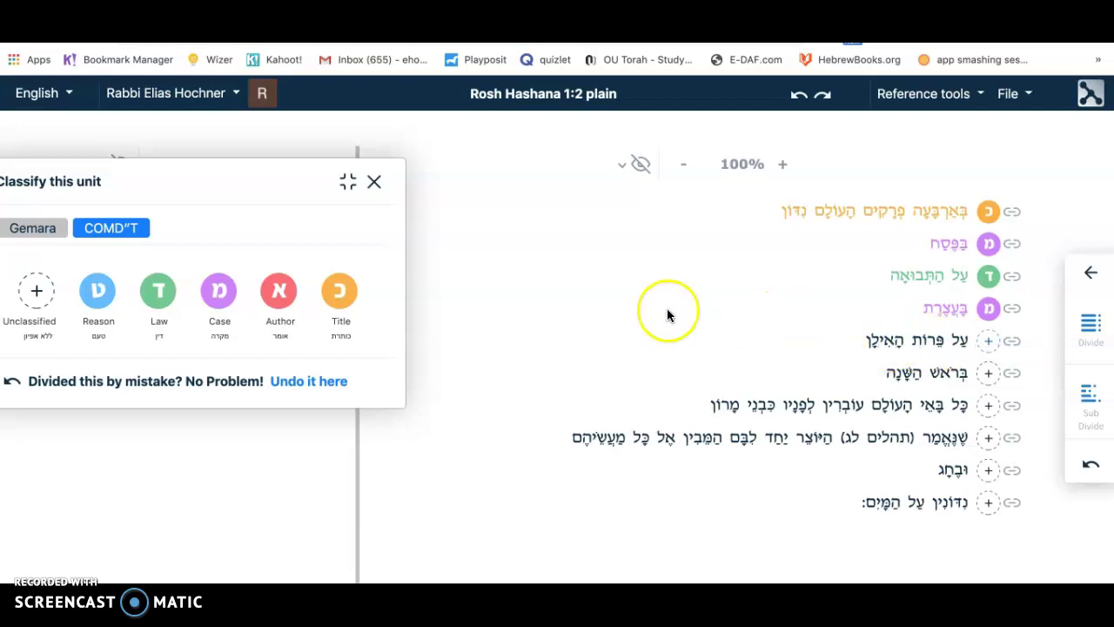
{"action": "left_click", "coordinate": [160, 302]}
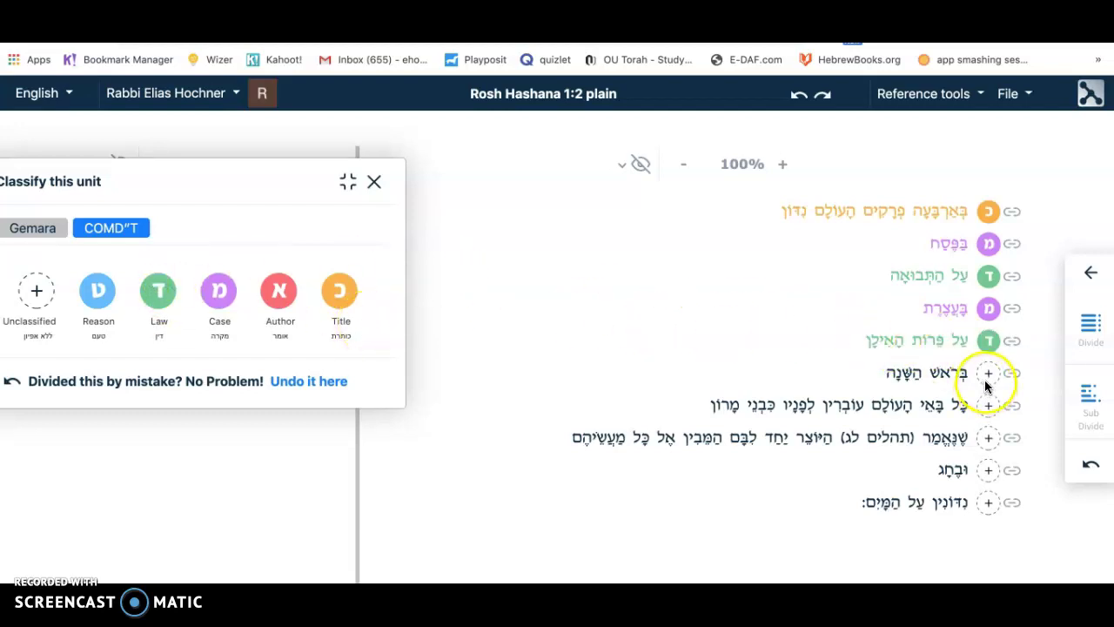
{"action": "left_click", "coordinate": [222, 327]}
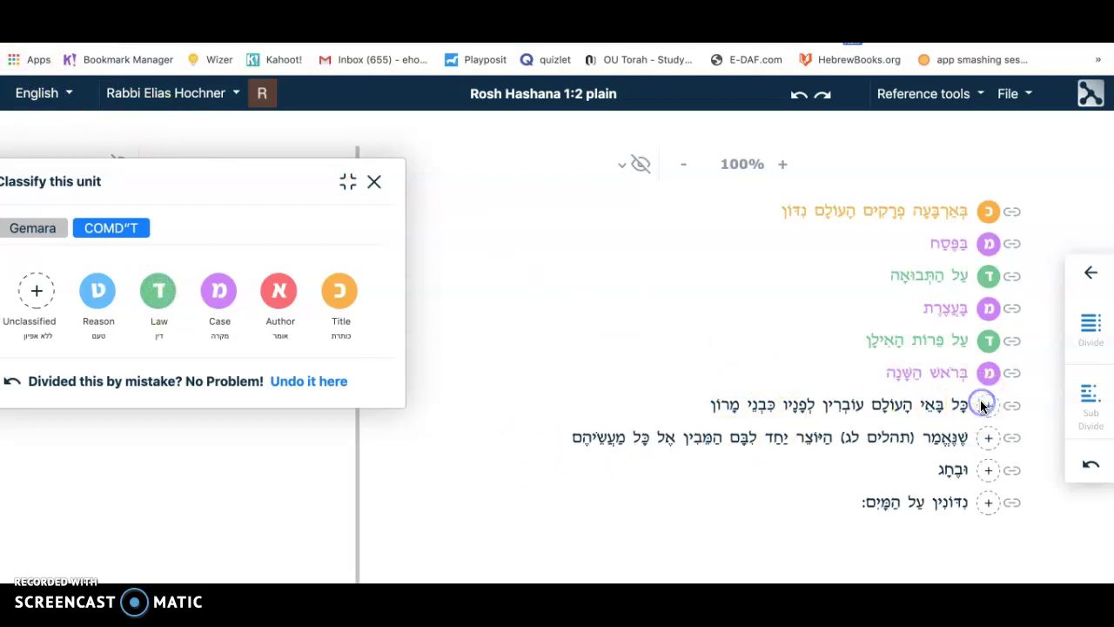
Step: Classify the seventh unit as Law and the eighth, the verse quotation, as Reason
{"action": "left_click", "coordinate": [178, 315]}
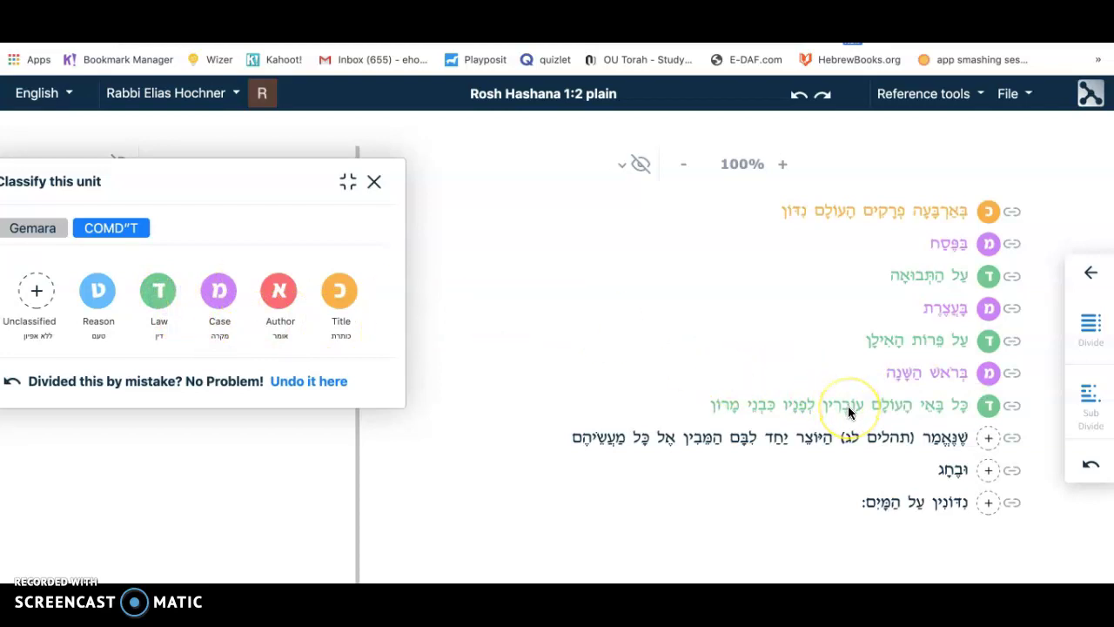
{"action": "left_click", "coordinate": [988, 438]}
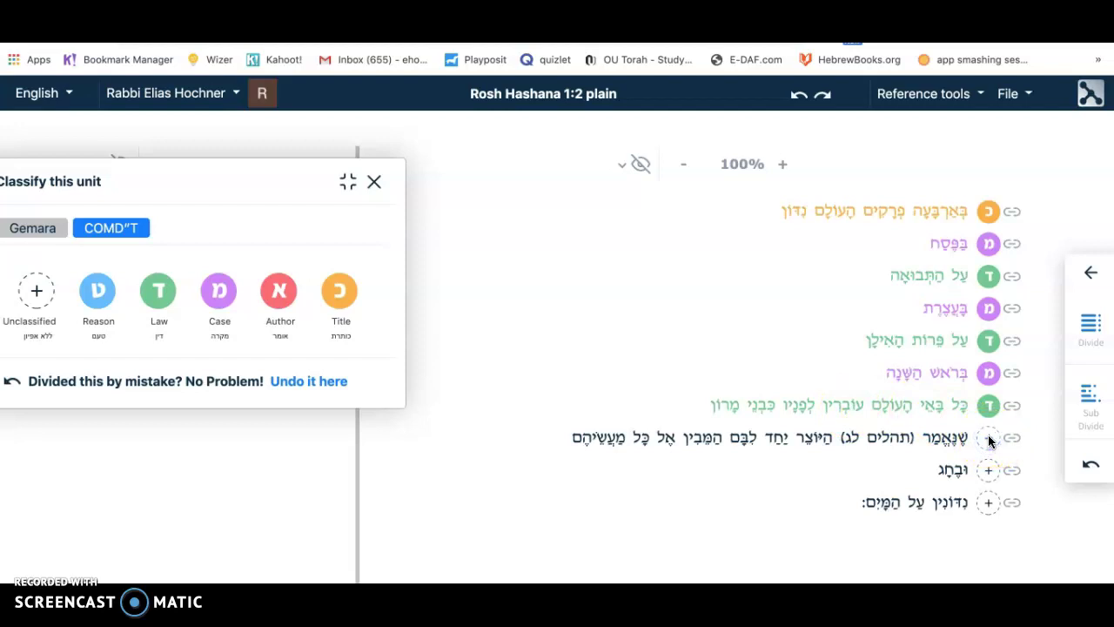
{"action": "mouse_move", "coordinate": [987, 439]}
{"action": "left_mouse_down"}
{"action": "mouse_move", "coordinate": [637, 442]}
{"action": "mouse_move", "coordinate": [703, 443]}
{"action": "mouse_move", "coordinate": [418, 394]}
{"action": "mouse_move", "coordinate": [309, 333]}
{"action": "mouse_move", "coordinate": [132, 304]}
{"action": "left_mouse_up"}
{"action": "left_click", "coordinate": [97, 290]}
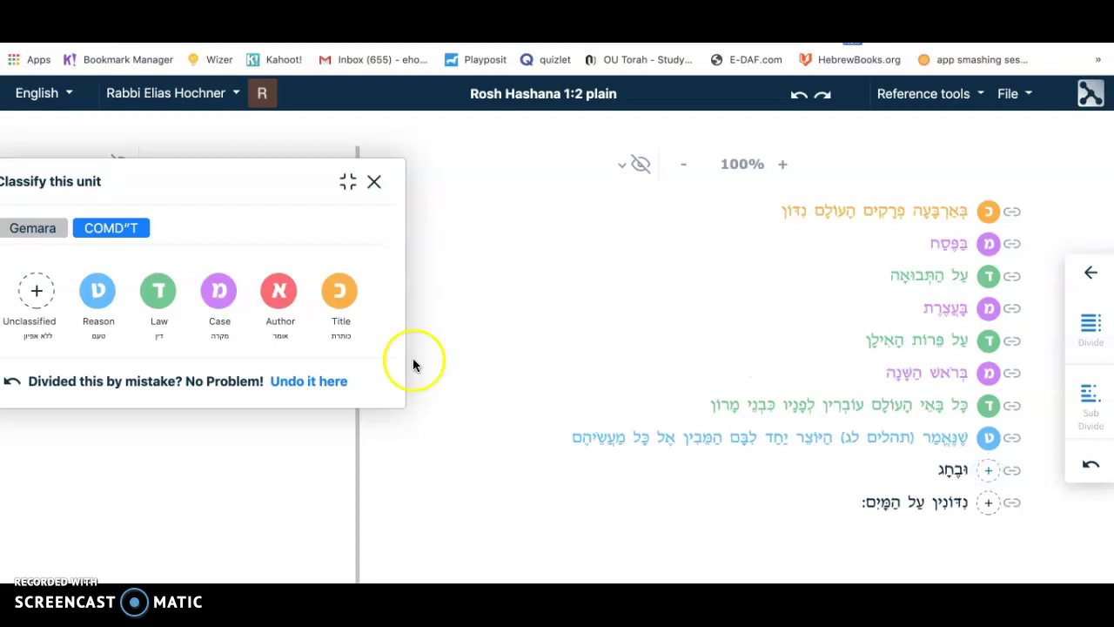
Step: Classify ובחג as Case and the last unit as Law, uncovering the left-panel flowchart cards
{"action": "left_click", "coordinate": [221, 297]}
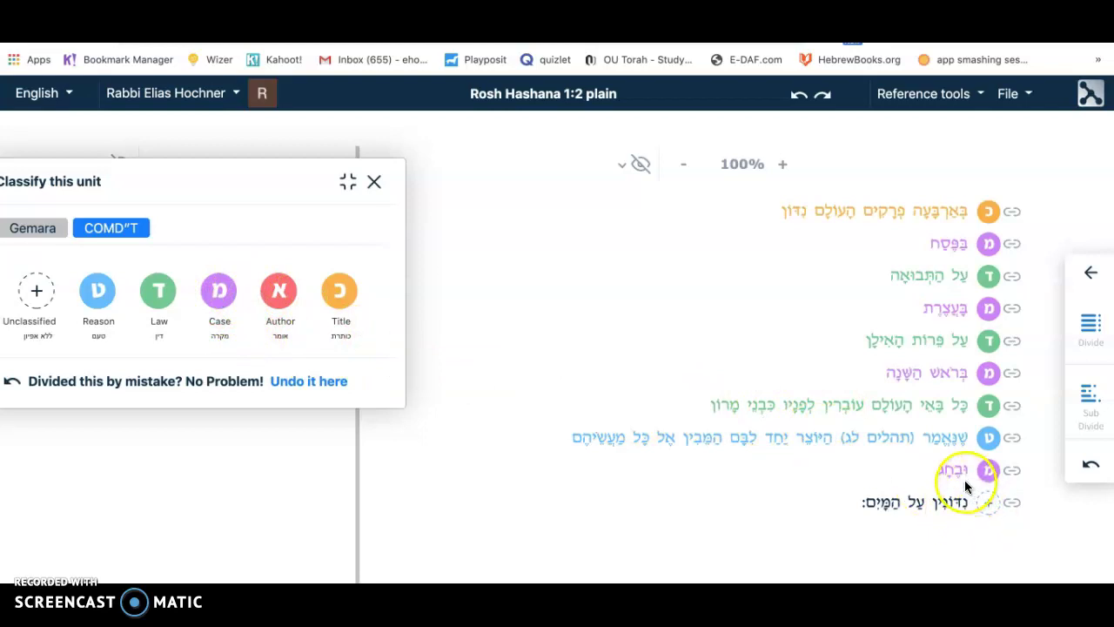
{"action": "left_click", "coordinate": [158, 294]}
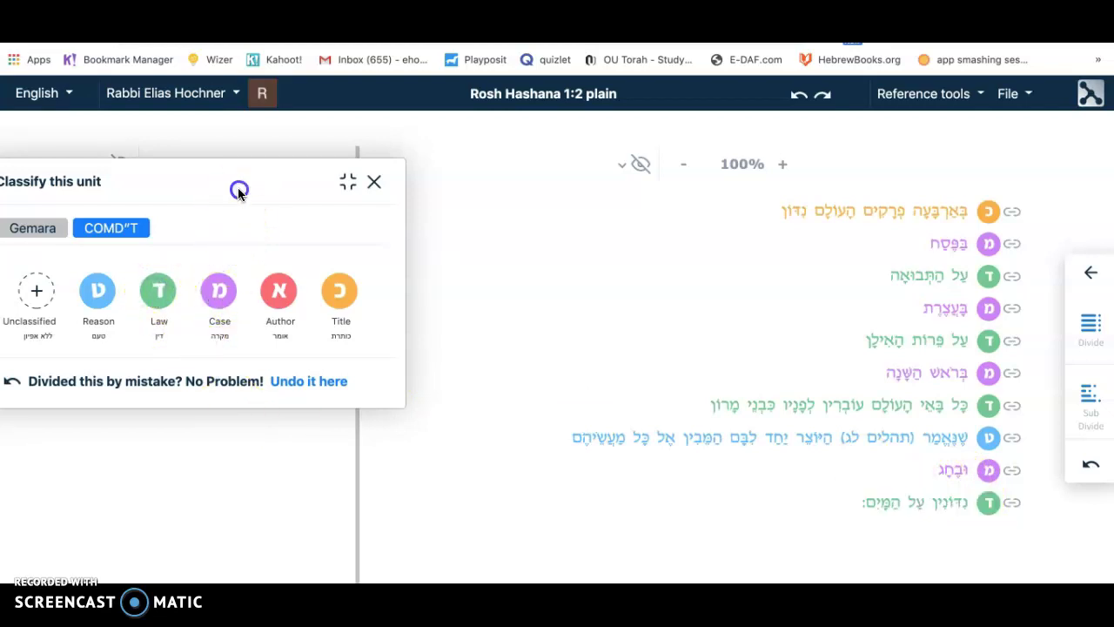
{"action": "left_click_drag", "start_coordinate": [239, 188], "coordinate": [291, 368]}
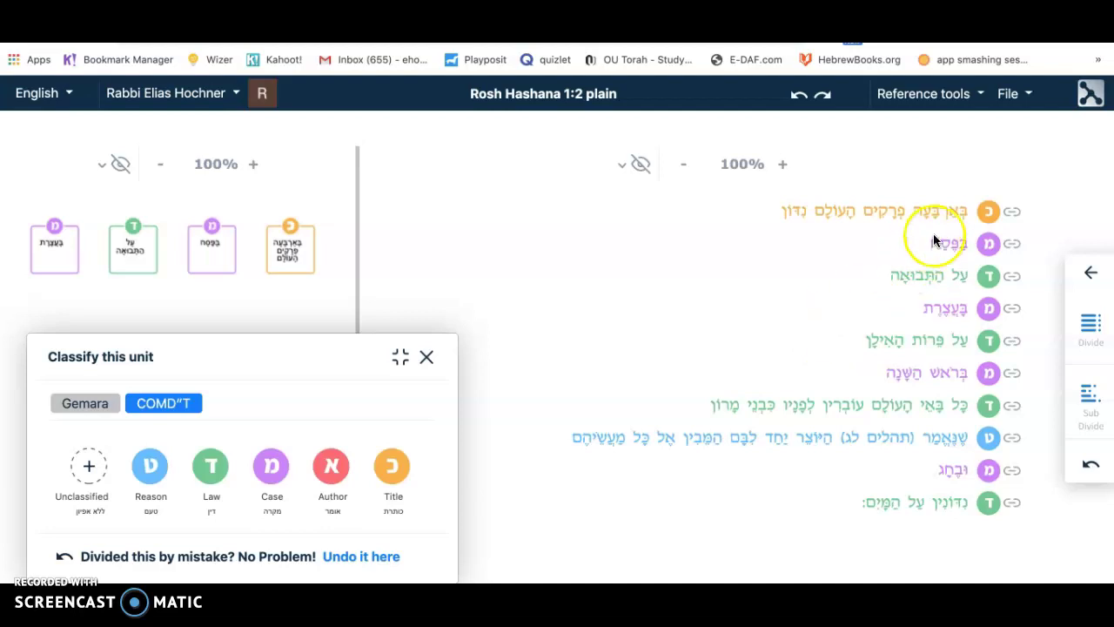
{"action": "left_click", "coordinate": [943, 209]}
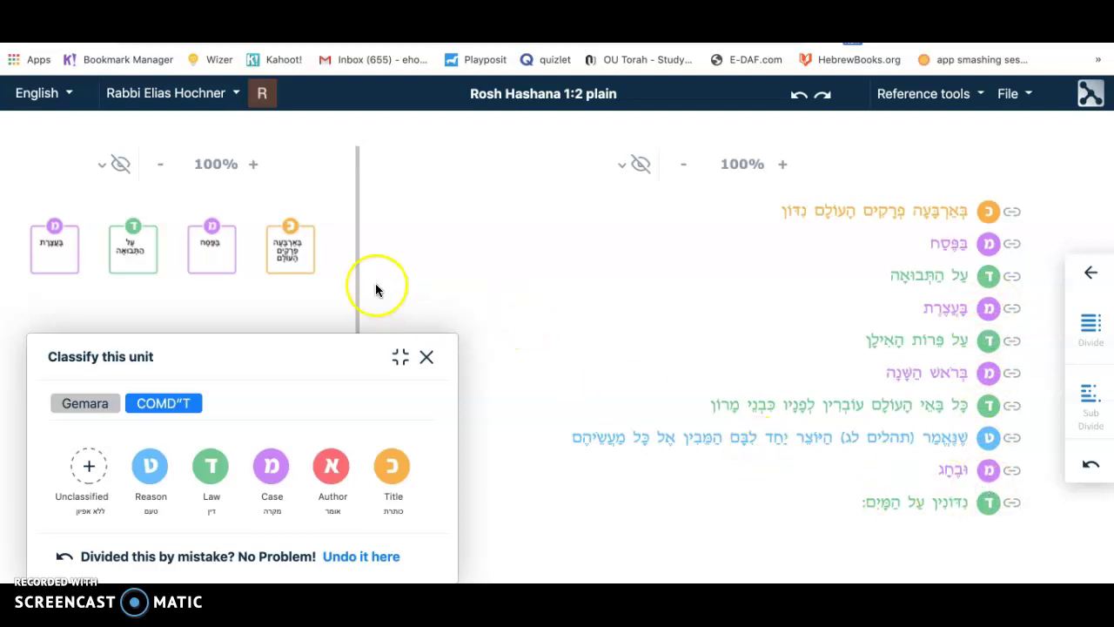
{"action": "mouse_move", "coordinate": [223, 355]}
{"action": "left_mouse_down"}
{"action": "mouse_move", "coordinate": [304, 331]}
{"action": "mouse_move", "coordinate": [286, 355]}
{"action": "mouse_move", "coordinate": [245, 354]}
{"action": "left_mouse_up"}
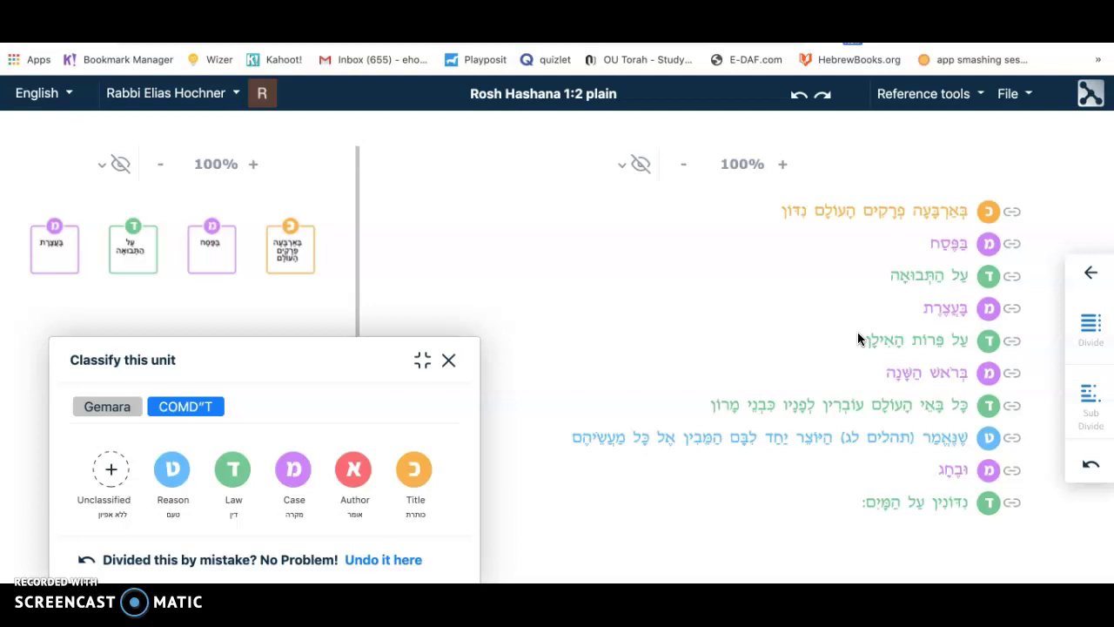
{"action": "mouse_move", "coordinate": [858, 333]}
{"action": "left_mouse_down"}
{"action": "mouse_move", "coordinate": [953, 299]}
{"action": "mouse_move", "coordinate": [928, 293]}
{"action": "mouse_move", "coordinate": [977, 271]}
{"action": "mouse_move", "coordinate": [987, 242]}
{"action": "left_mouse_up"}
Step: Nest בפסח and בעצרת under the opening Title card, and על התבואה under בפסח
{"action": "left_click", "coordinate": [992, 211]}
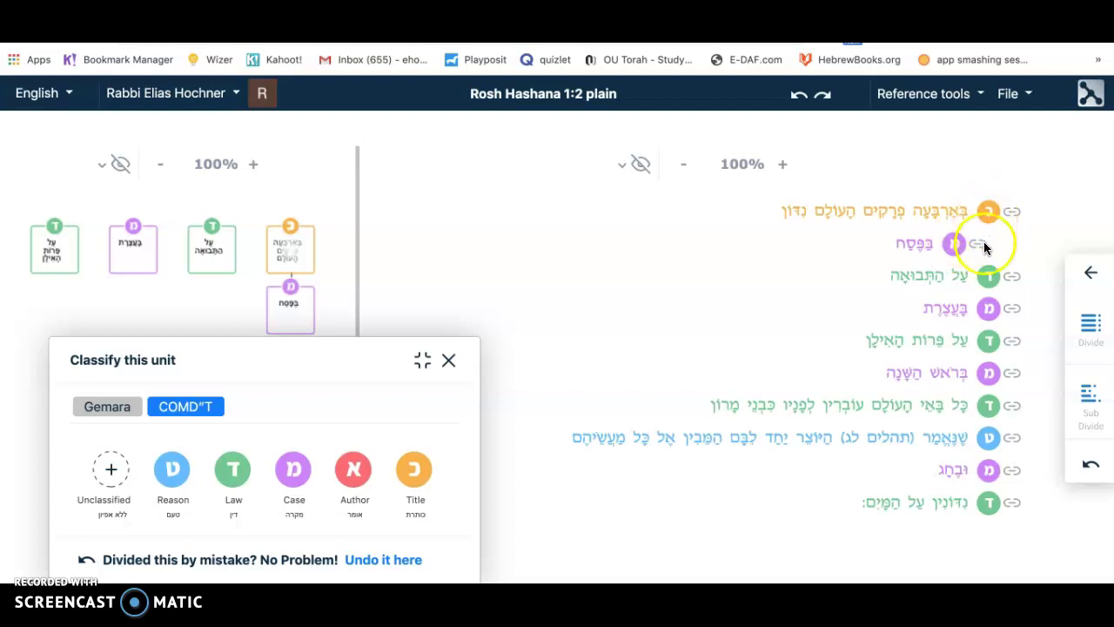
{"action": "left_click_drag", "start_coordinate": [1010, 277], "coordinate": [959, 245]}
{"action": "left_click", "coordinate": [917, 281]}
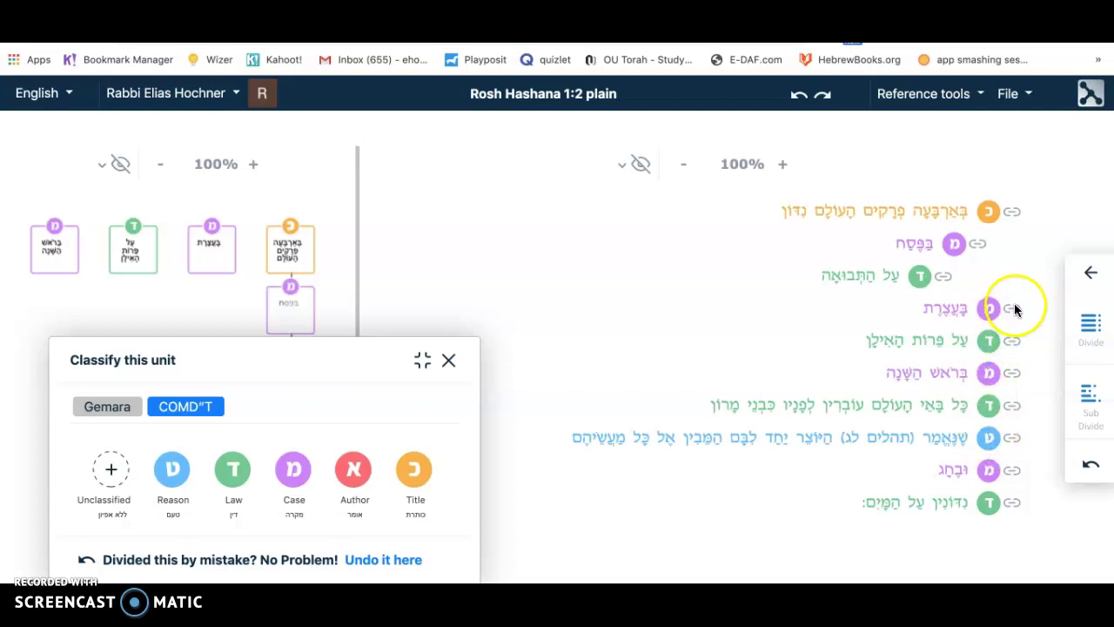
{"action": "left_click", "coordinate": [991, 211]}
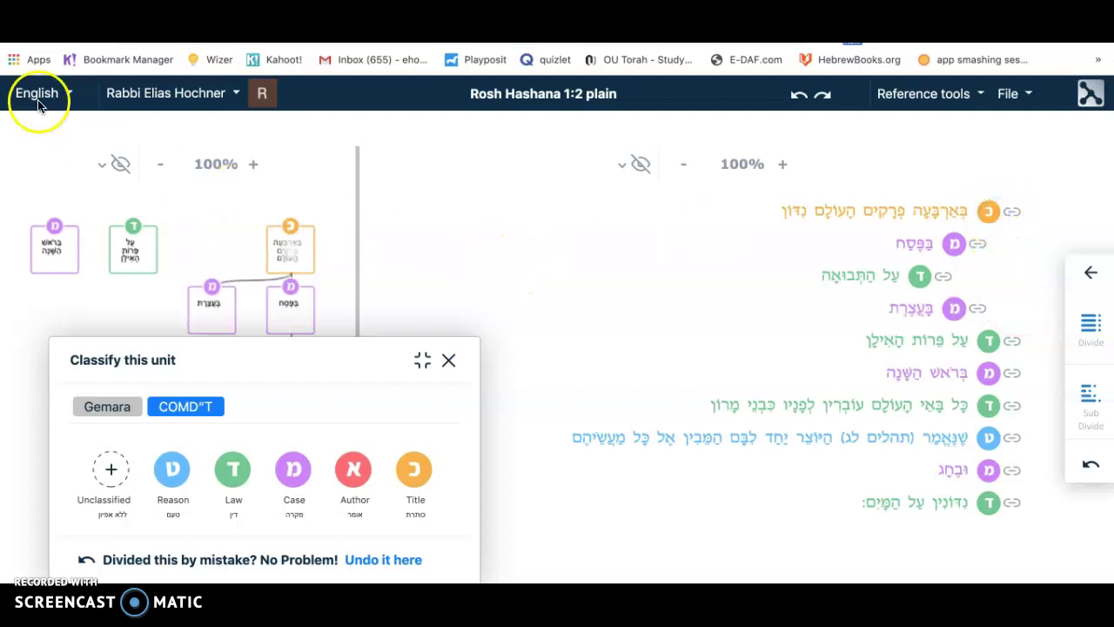